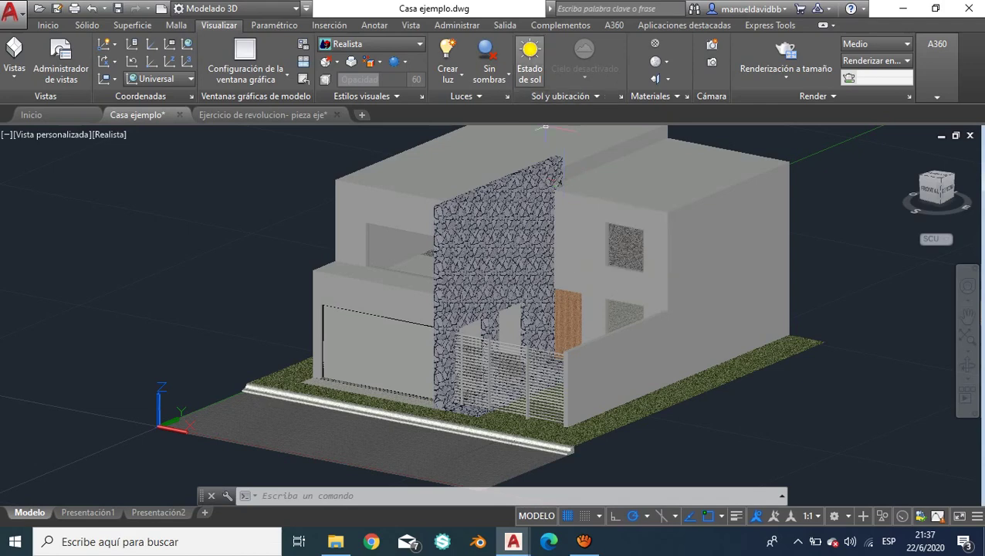
- Switch the house to sunlight with default lighting off, showing exposure 8.8 and white balance 6500
left_click(530, 75)
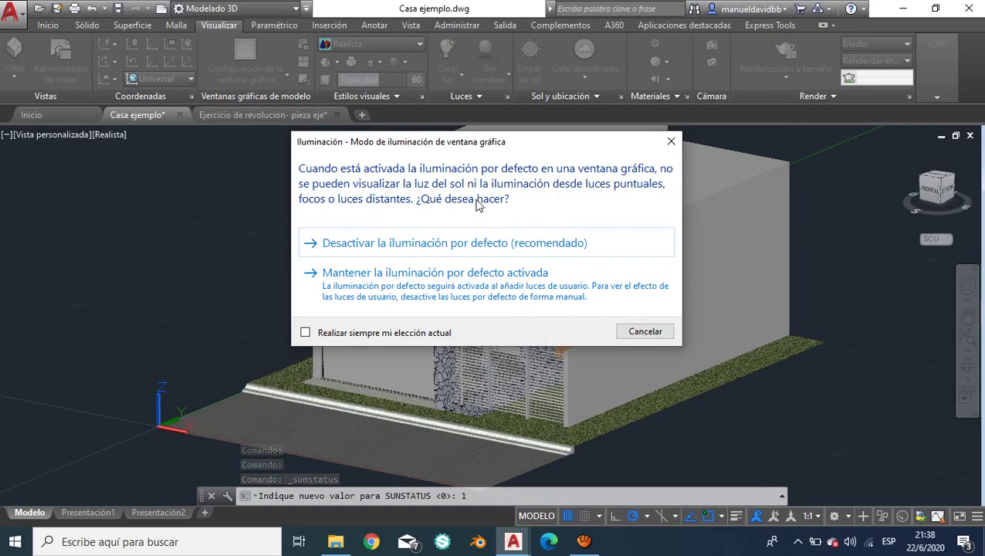
left_click(477, 244)
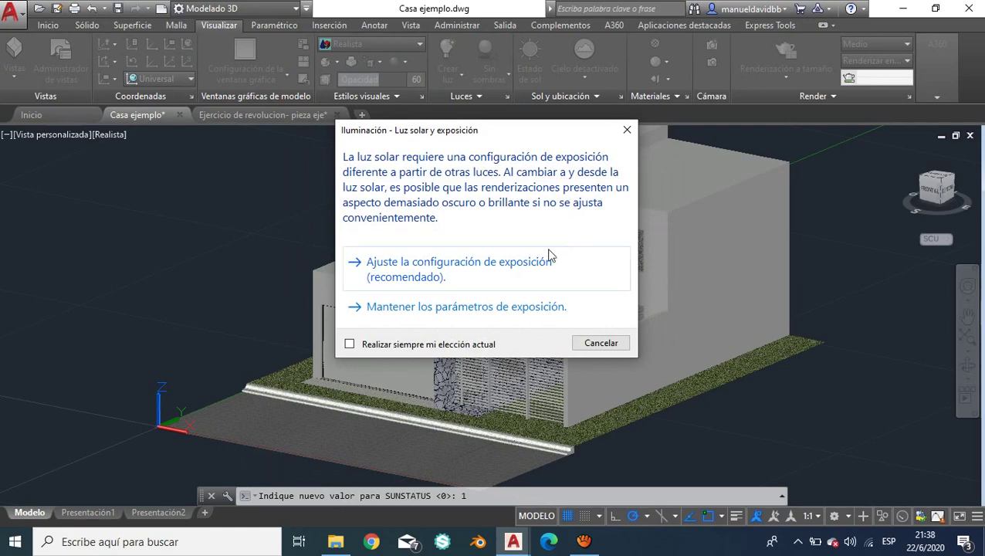
left_click(516, 272)
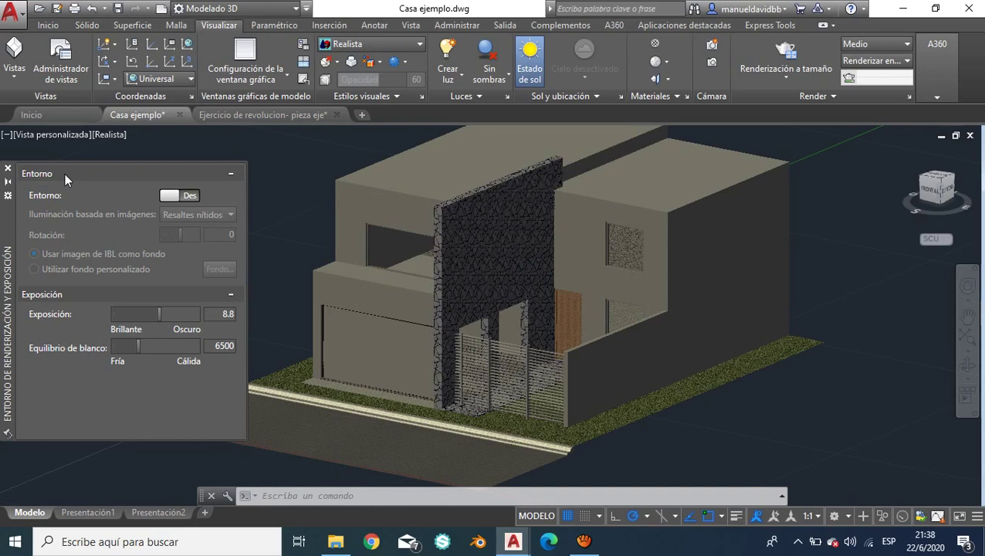
- Turn the render environment on with Luz cálida IBL and a custom background instead of the IBL image
left_click(169, 196)
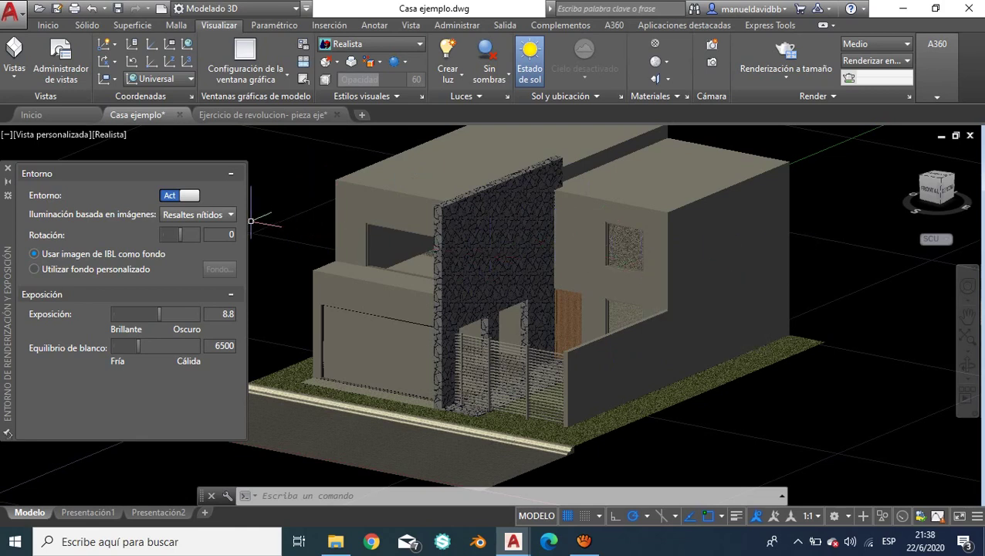
left_click(213, 214)
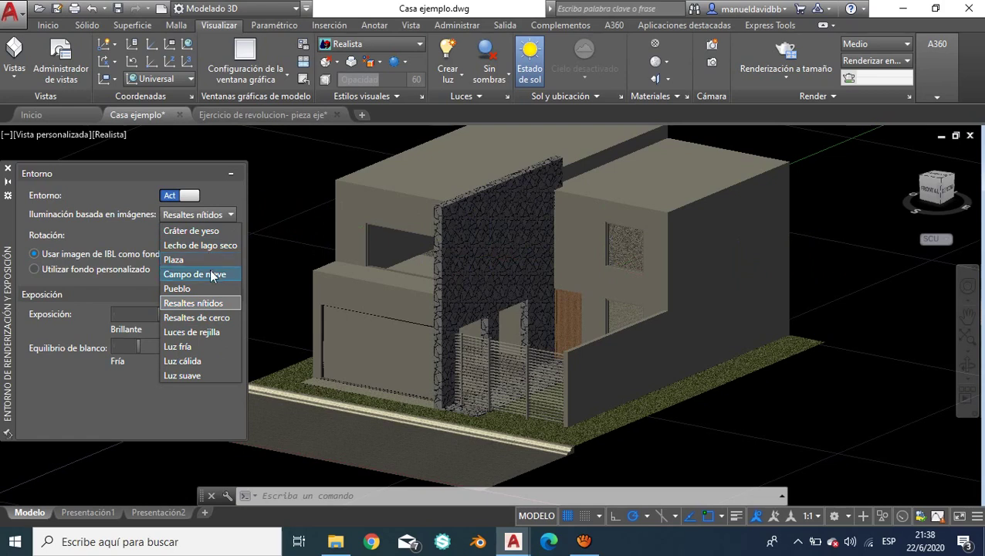
left_click(211, 360)
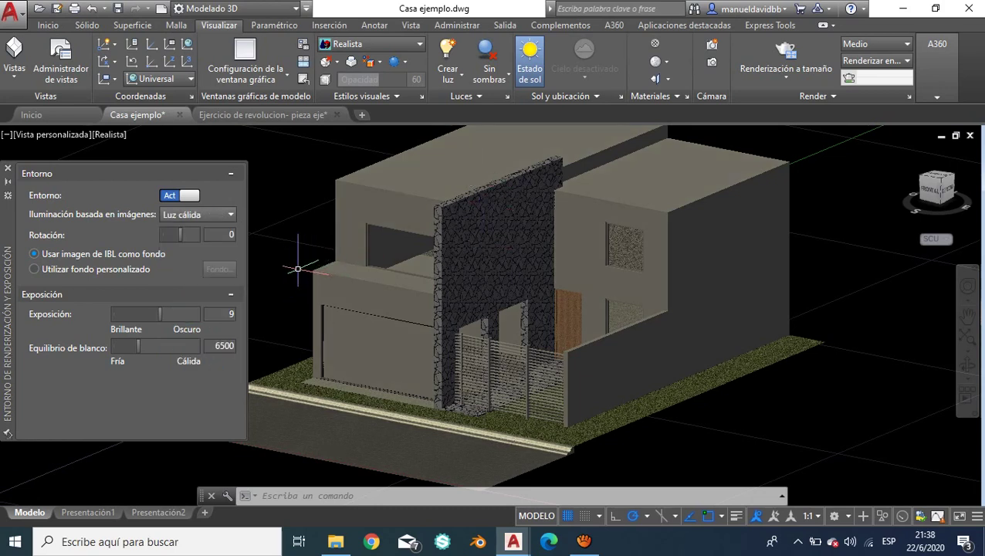
left_click(90, 269)
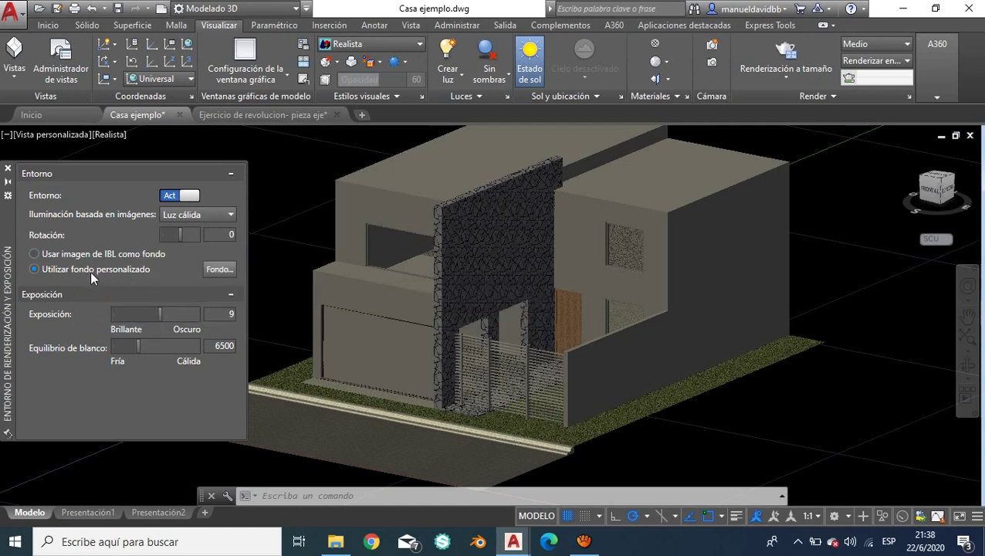
- Set the custom background type to Imagen and browse for the image file
left_click(215, 271)
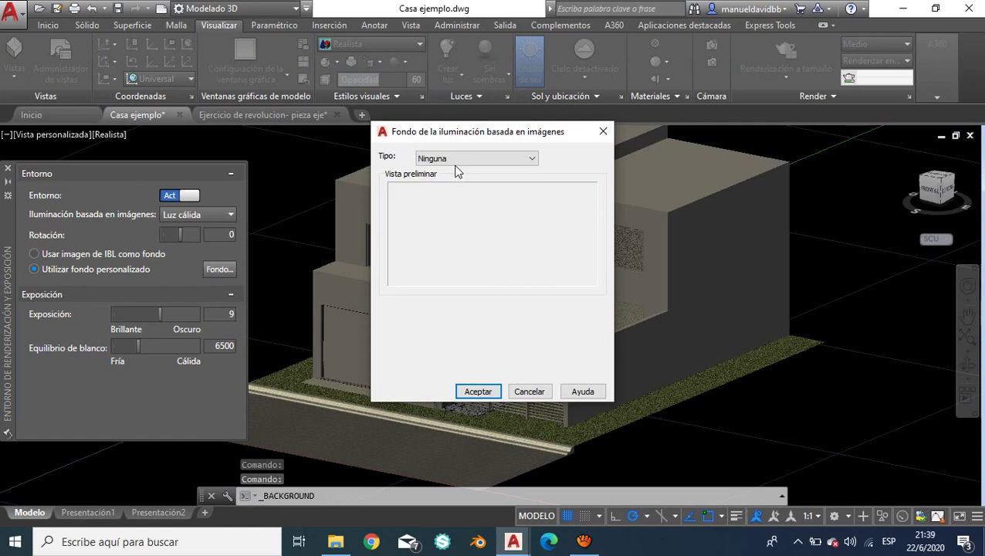
left_click(457, 160)
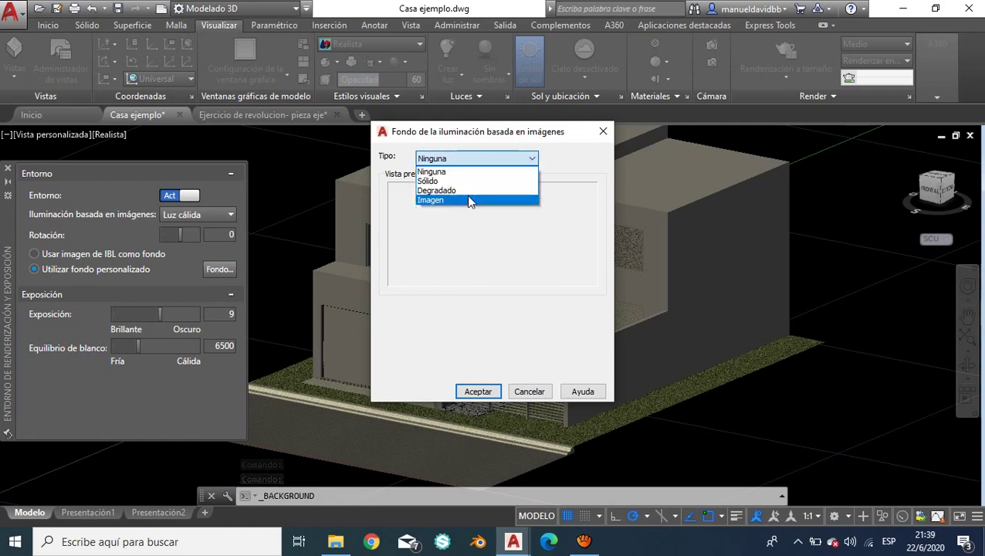
left_click(466, 193)
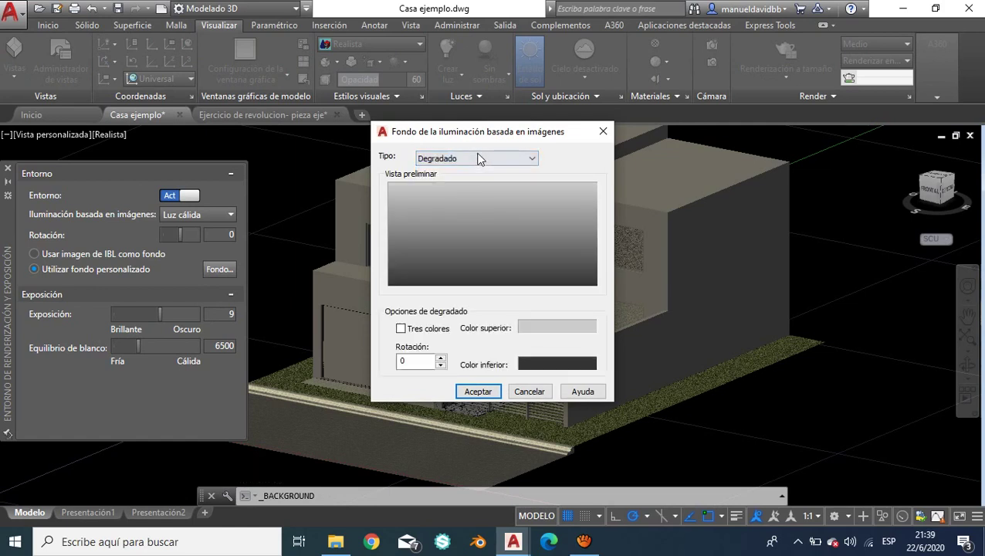
left_click(480, 157)
left_click(462, 194)
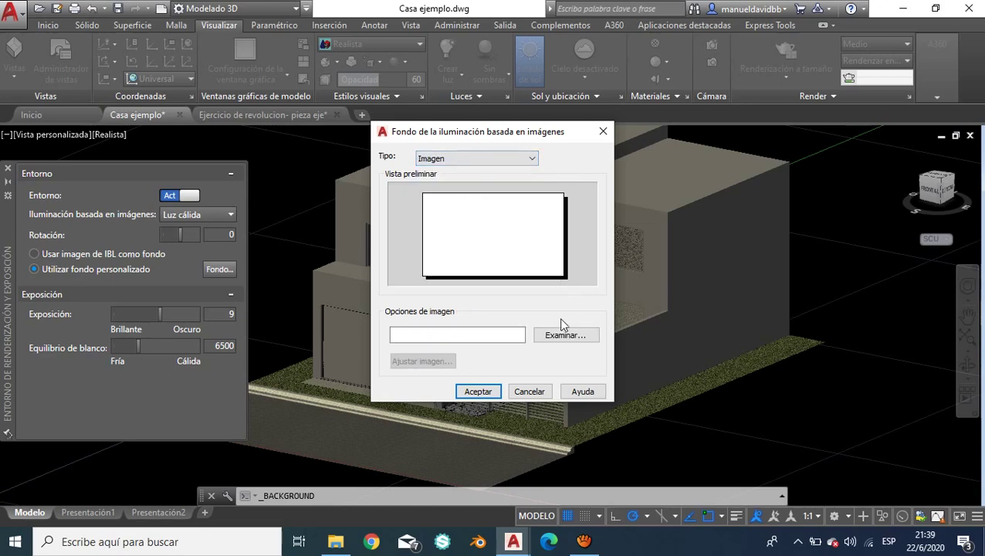
left_click(560, 343)
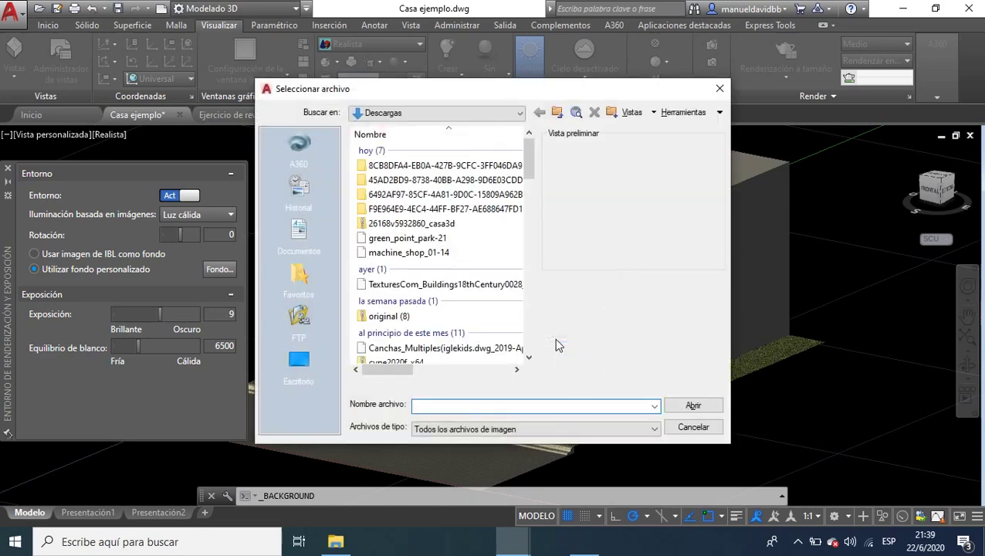
- Browse Escritorio > Bibliotecas > Imágenes > Texturas > Fondo HDRI > JPE to reach the park panorama
left_click(299, 360)
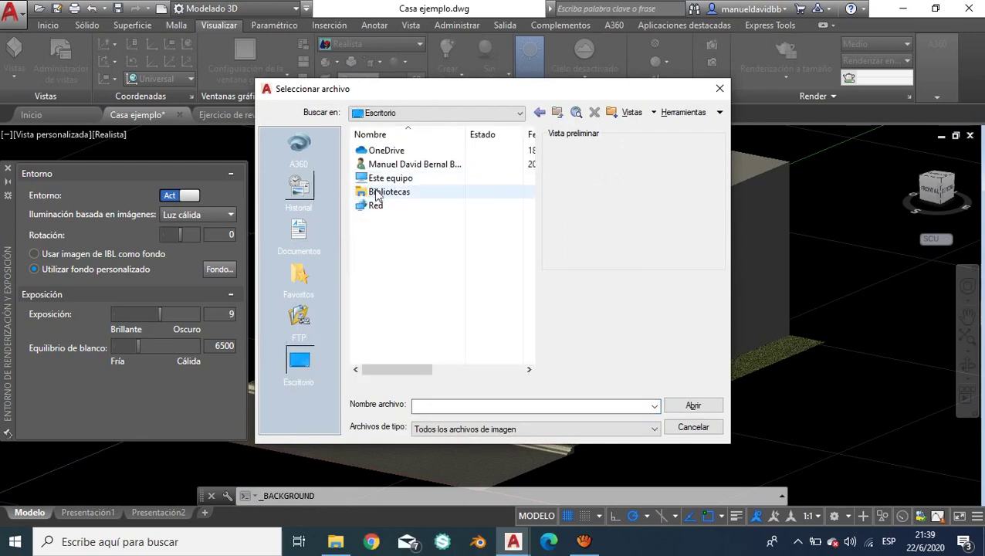
double_click(378, 193)
left_click(402, 194)
left_click(402, 195)
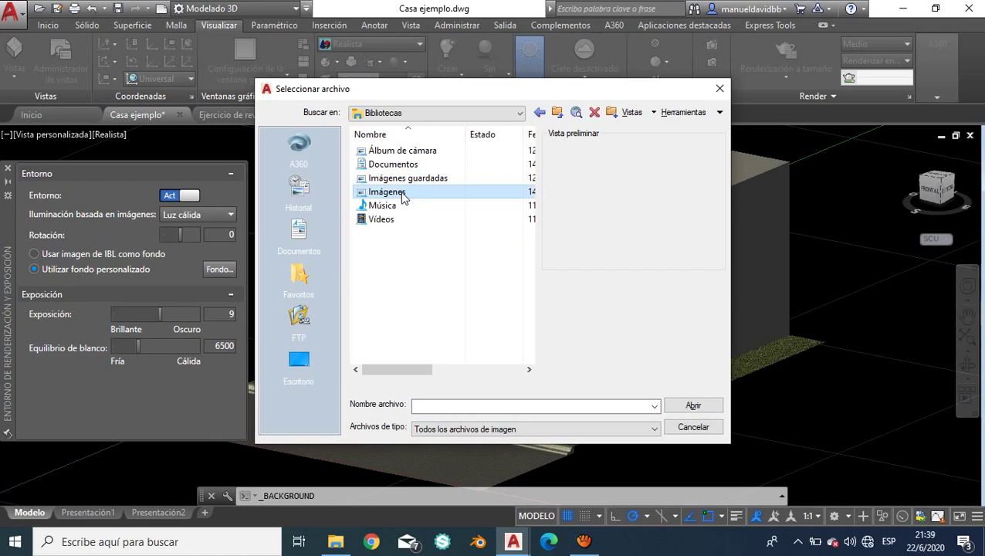
left_click(440, 191)
left_click(405, 200)
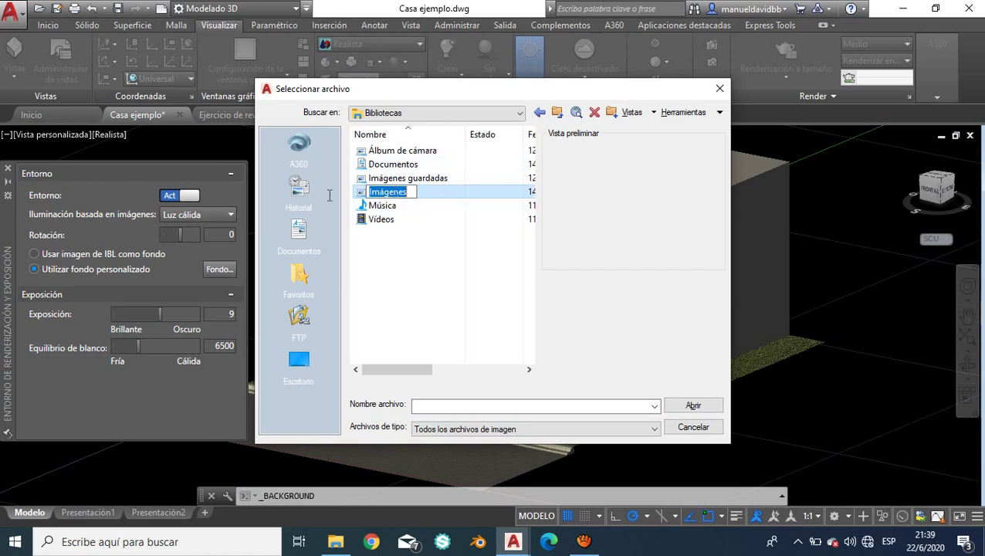
double_click(365, 194)
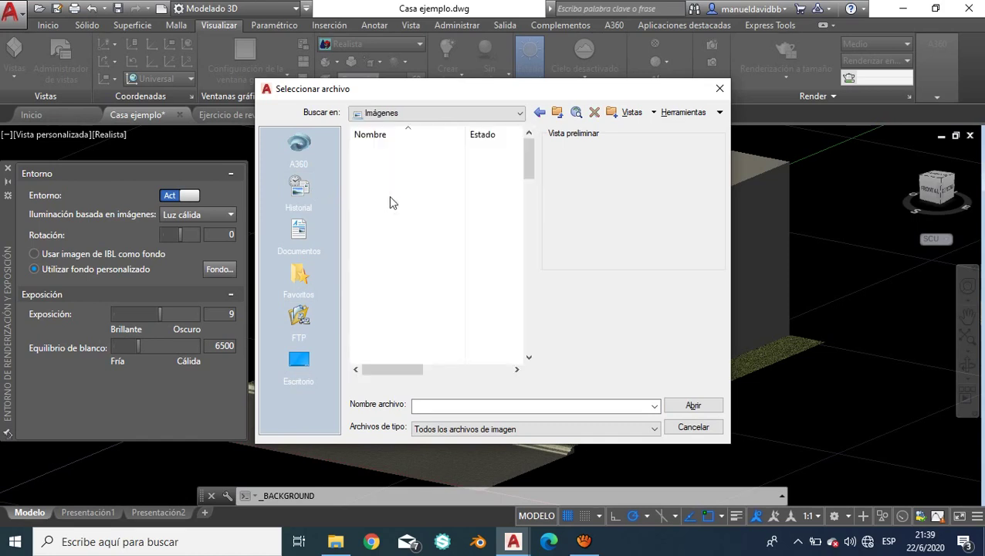
double_click(398, 234)
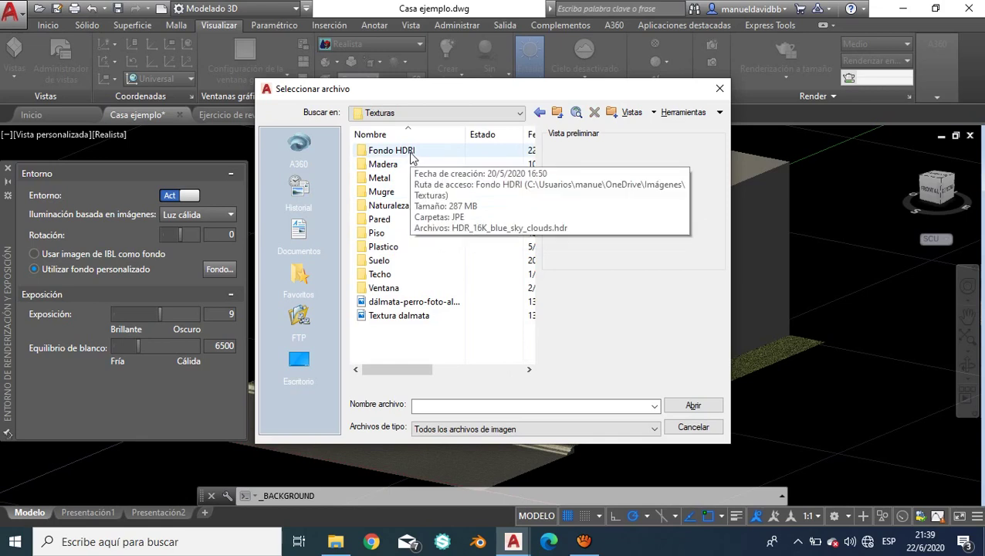
double_click(410, 153)
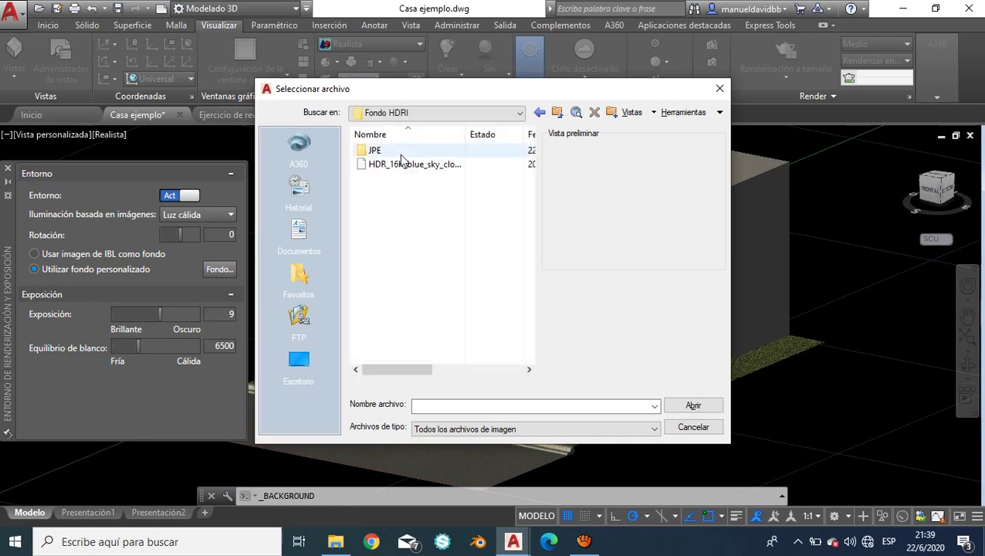
left_click(400, 152)
left_click(409, 152)
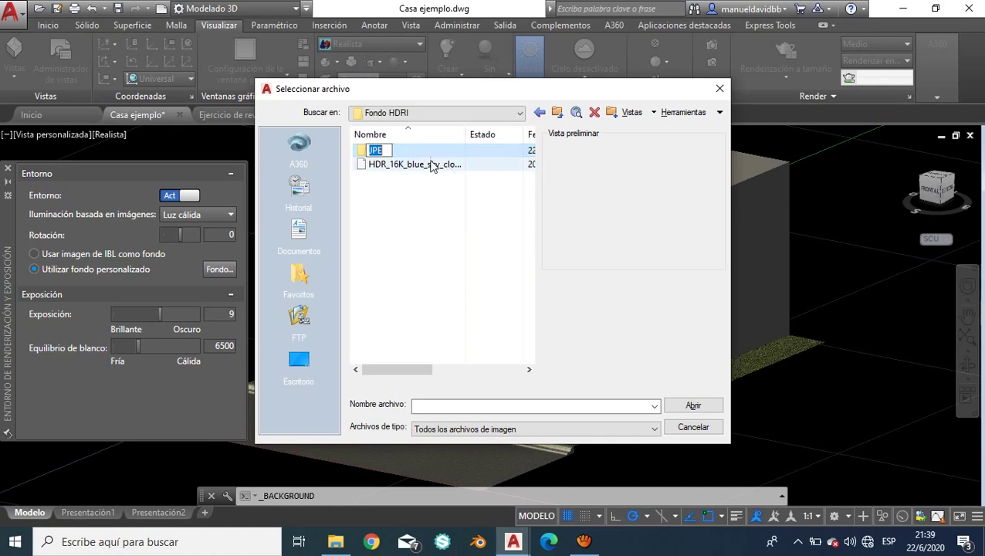
double_click(377, 151)
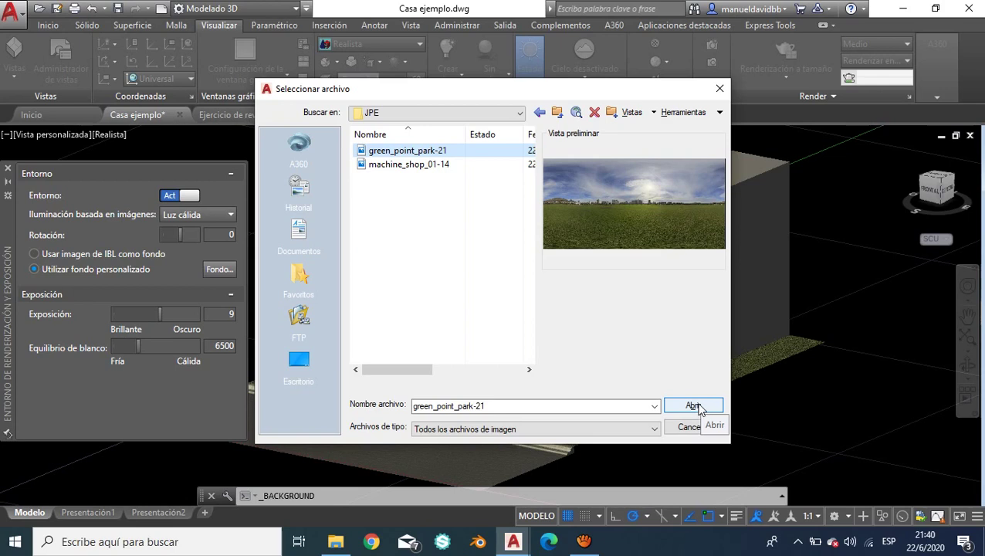
- Apply green_point_park-21 as the viewport background and close the environment palette
left_click(694, 406)
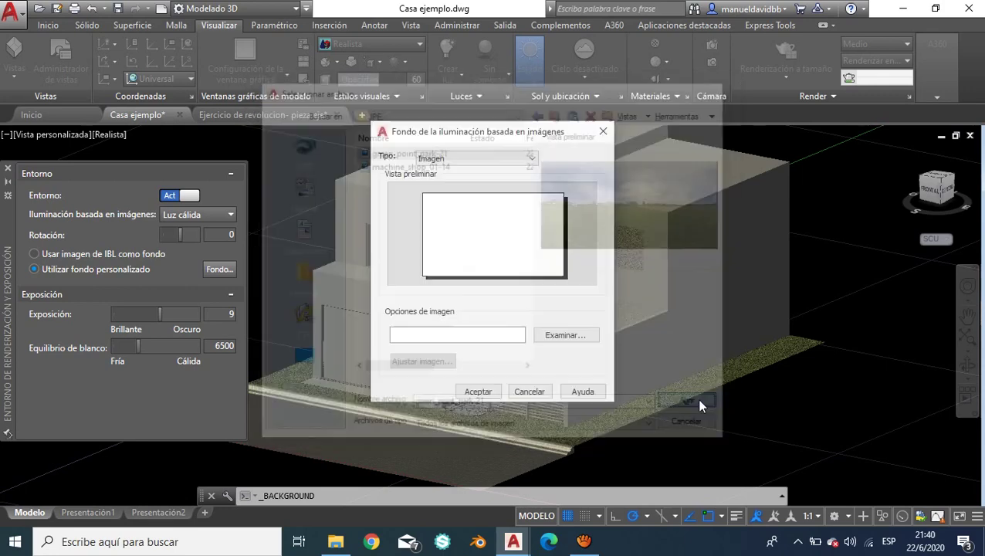
left_click(498, 392)
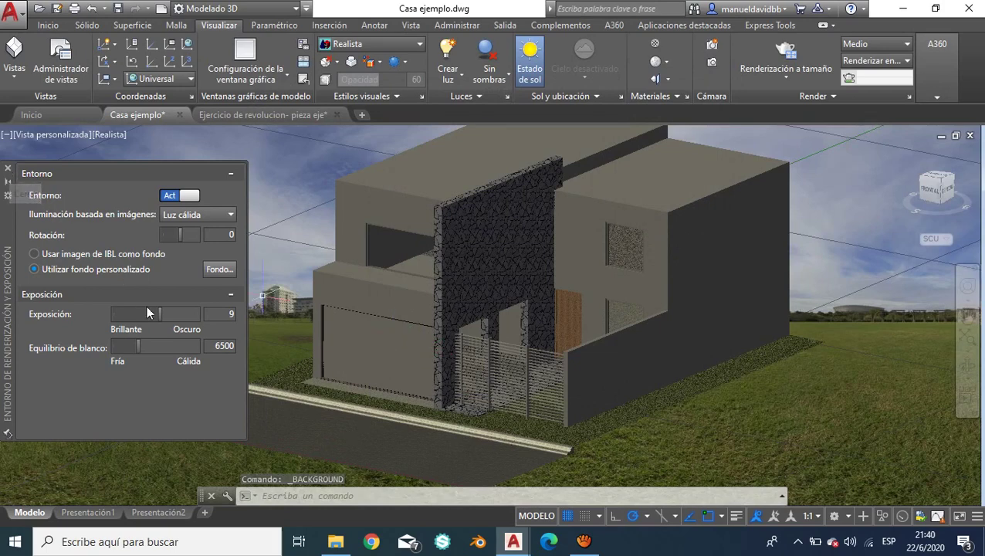
left_click(7, 169)
left_click(957, 356)
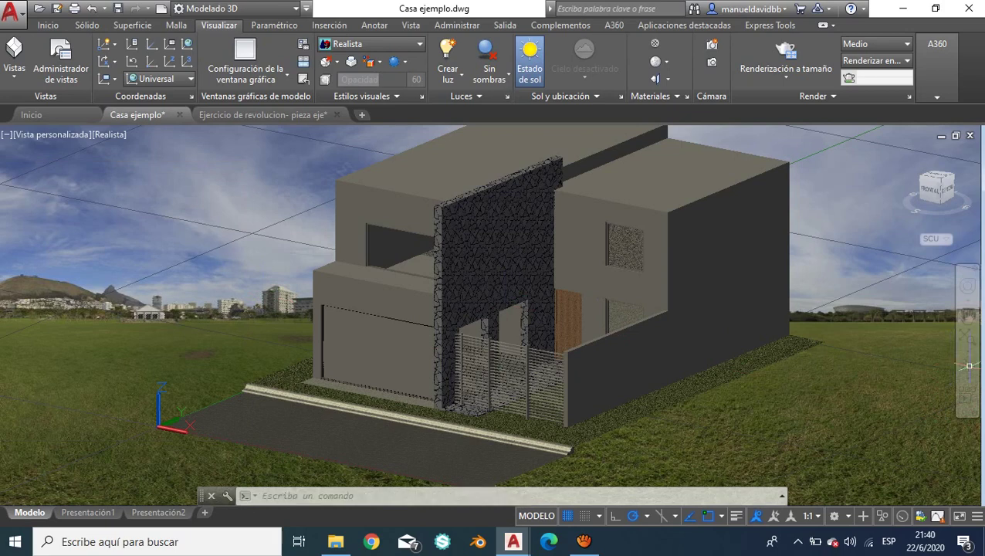
left_click(960, 361)
- Zoom in on the house and bring up the Vista tab options
scroll(908, 338, "down", 3)
scroll(907, 338, "up", 2)
scroll(906, 337, "up", 1)
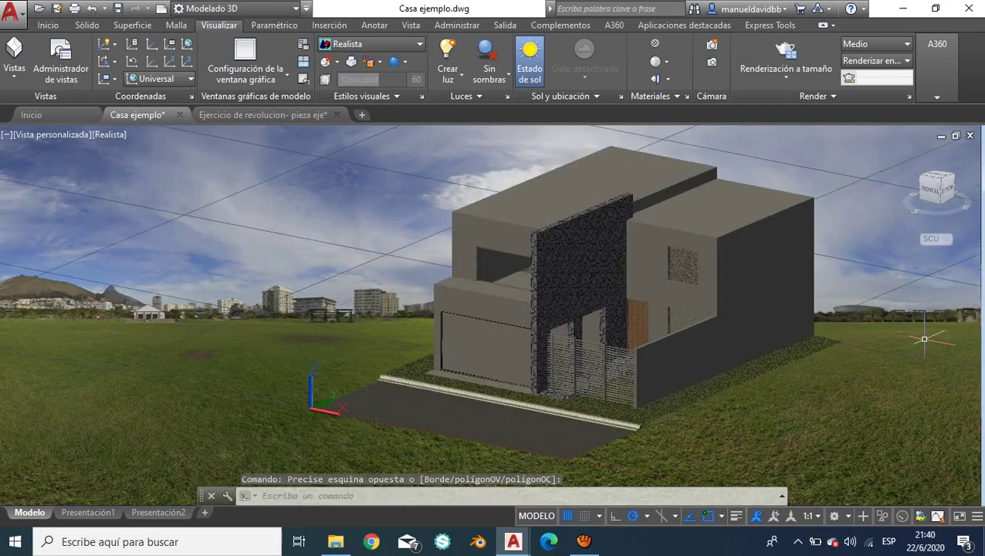
left_click(409, 26)
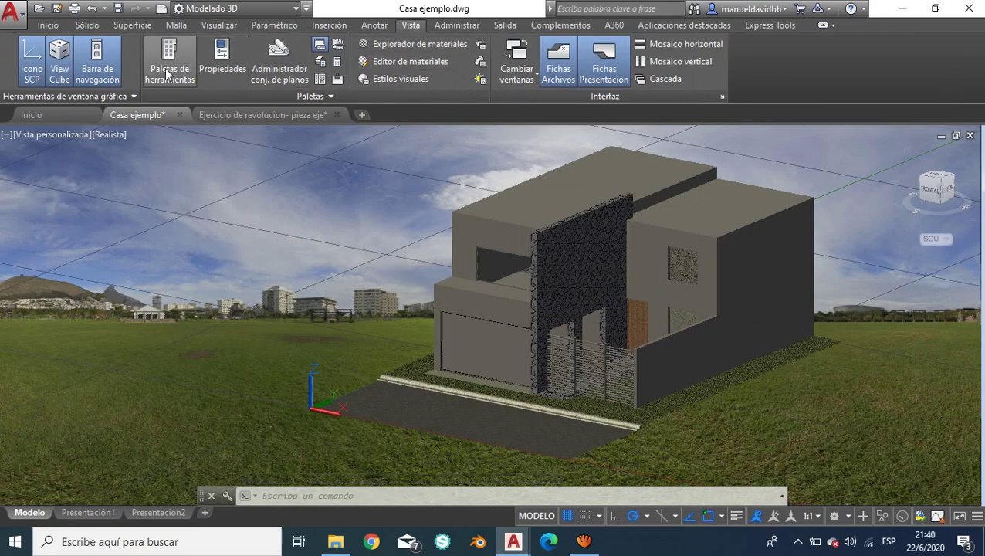
- Turn on the Navigation Bar and orbit to a lower, more frontal view of the house
left_click(96, 65)
left_click(967, 366)
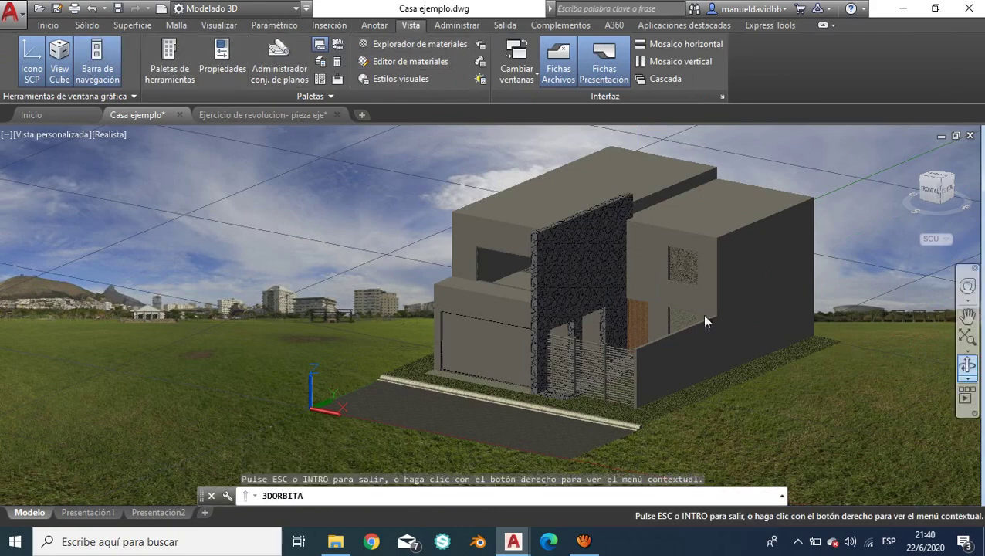
mouse_move(704, 323)
left_mouse_down()
mouse_move(637, 308)
mouse_move(630, 279)
mouse_move(658, 264)
mouse_move(662, 306)
mouse_move(574, 303)
left_mouse_up()
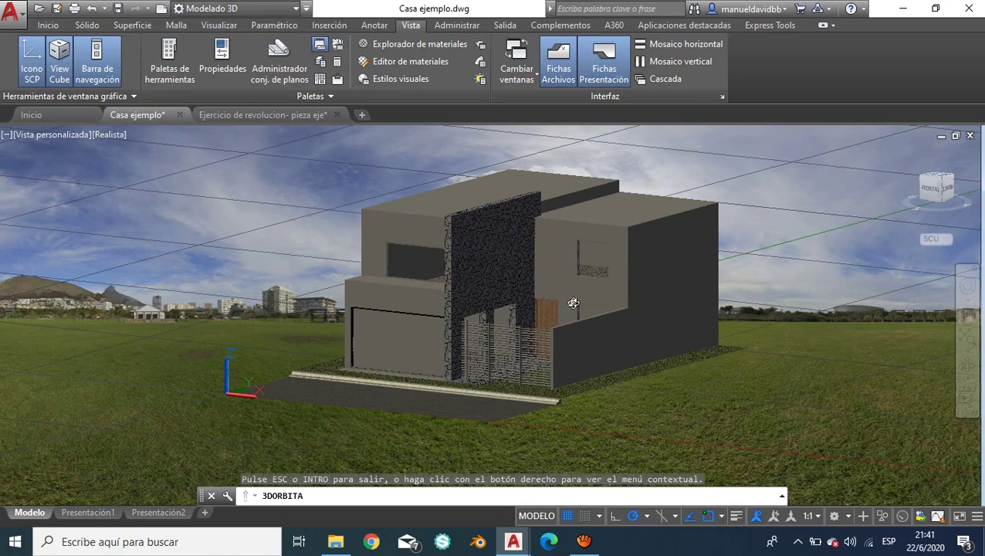
scroll(576, 305, "up", 1)
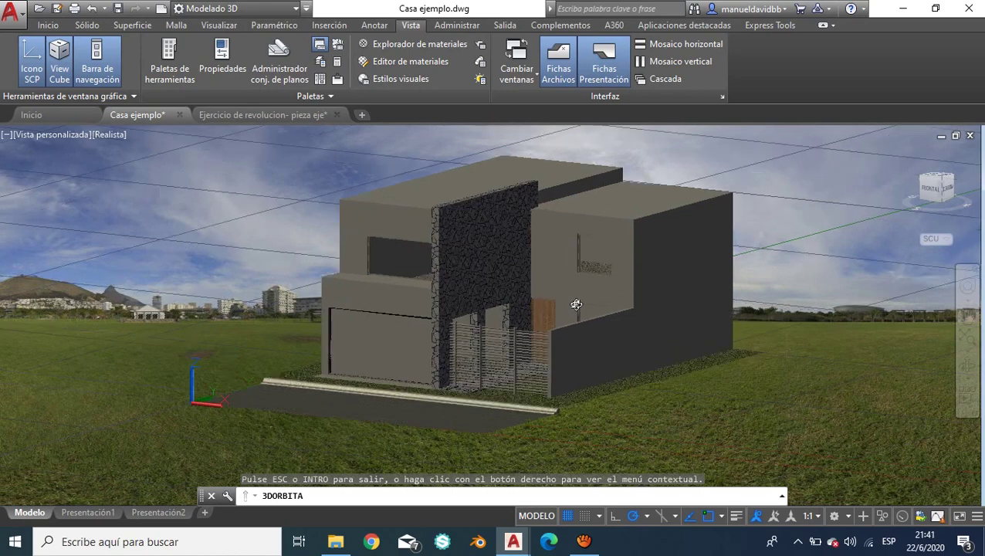
scroll(576, 304, "up", 1)
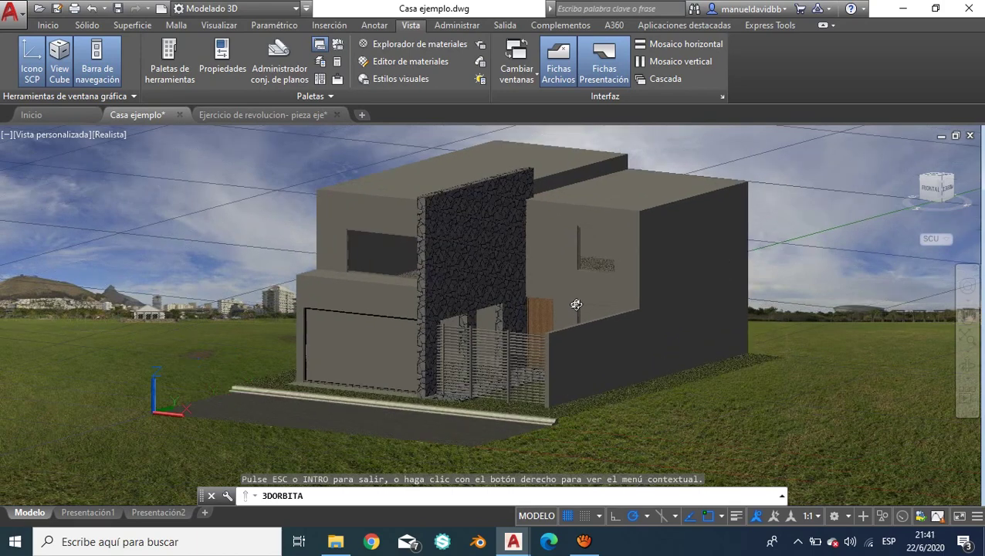
key("Escape")
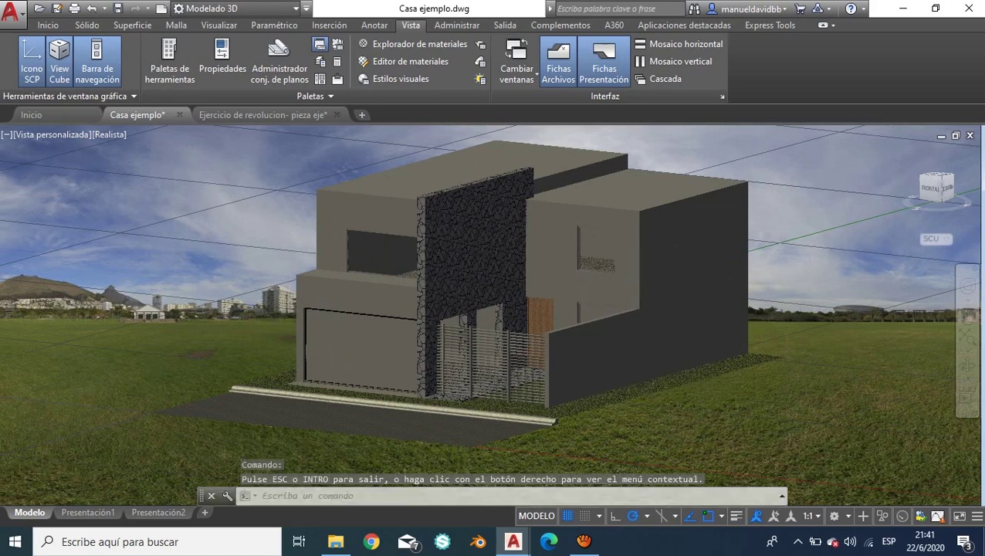
scroll(653, 282, "up", 2)
scroll(679, 282, "down", 3)
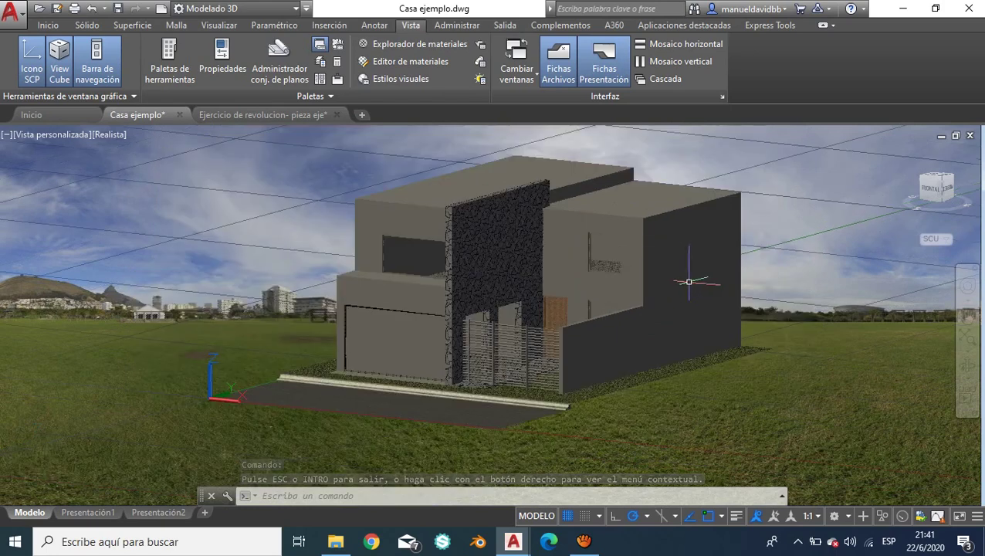
scroll(689, 280, "up", 1)
scroll(689, 282, "down", 1)
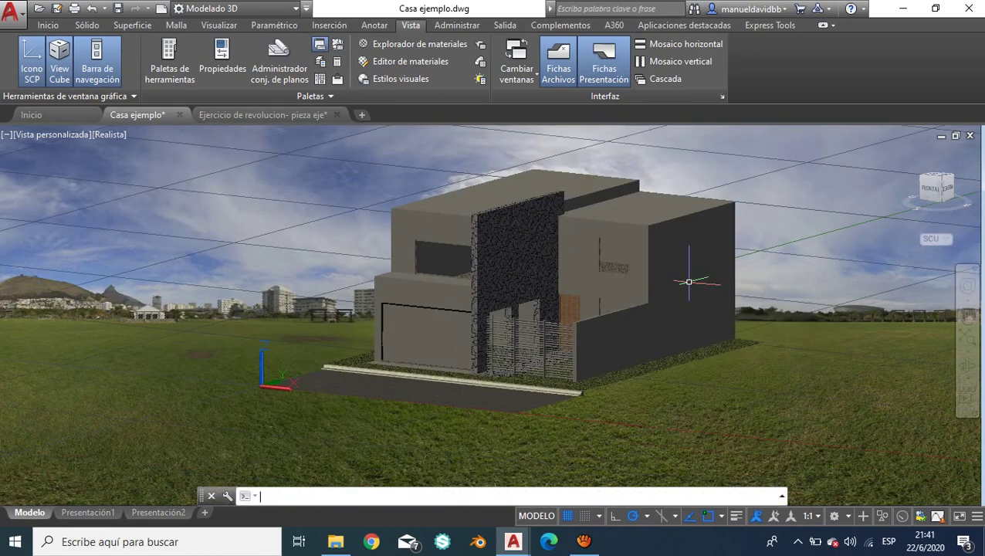
- Zoom Window around the house to fill the view, then return to Visualizar
type("z")
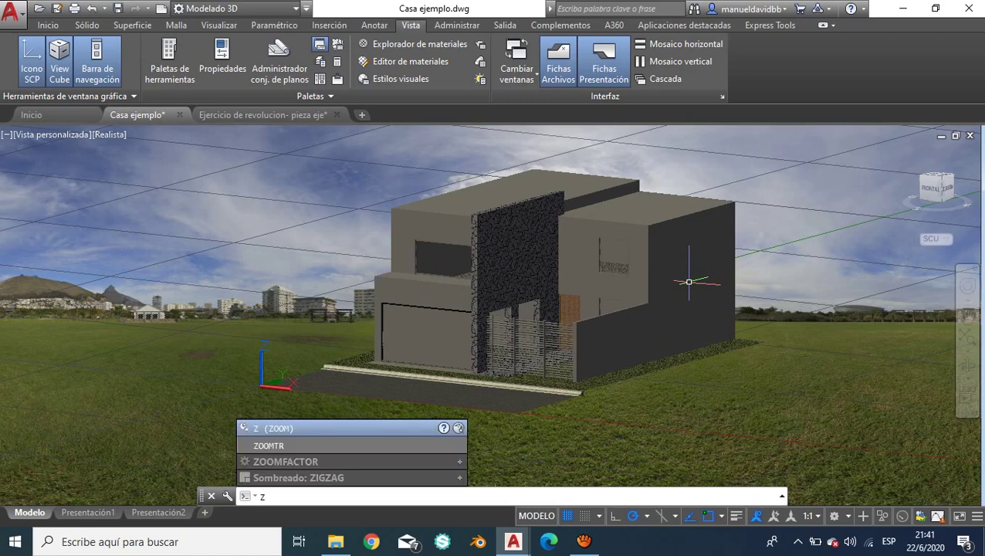
left_click(304, 427)
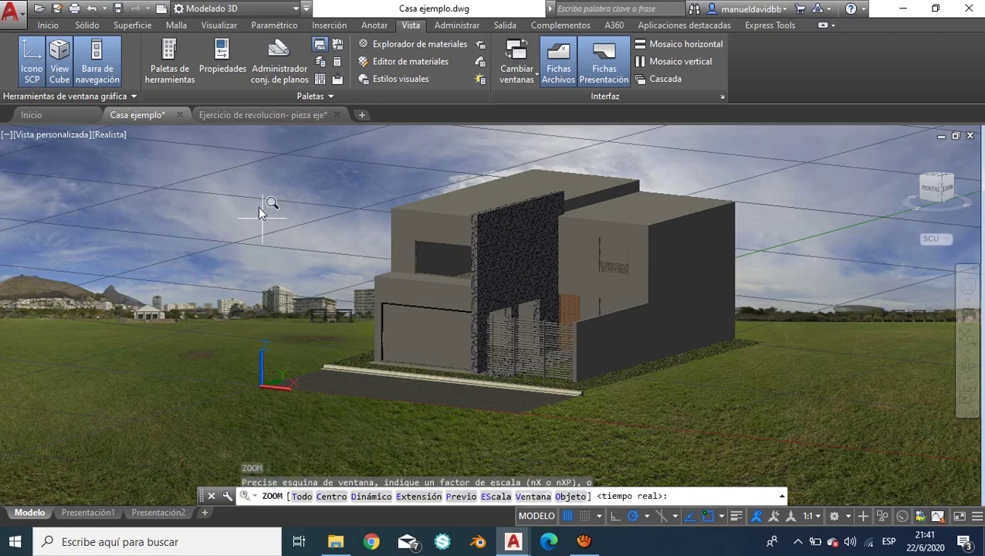
left_click(245, 132)
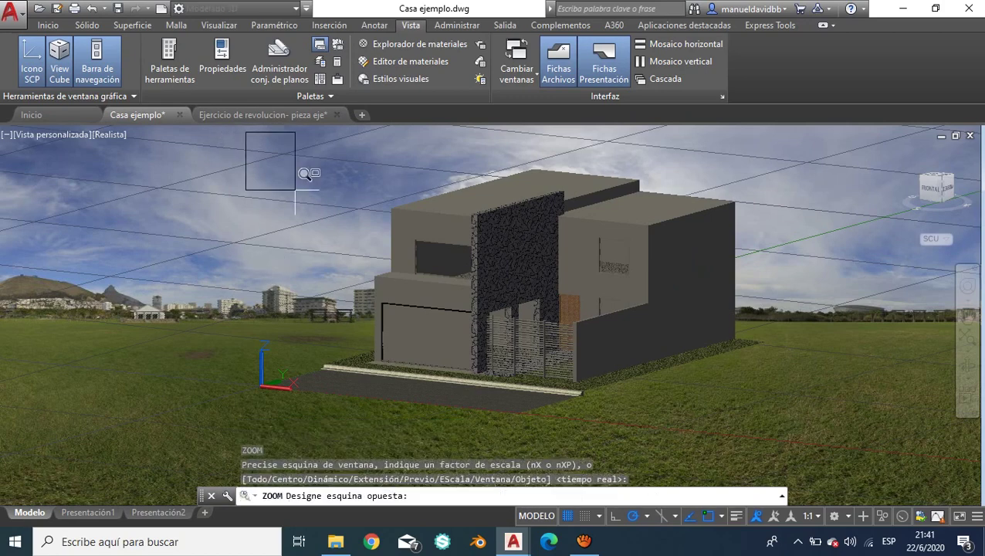
left_click(796, 404)
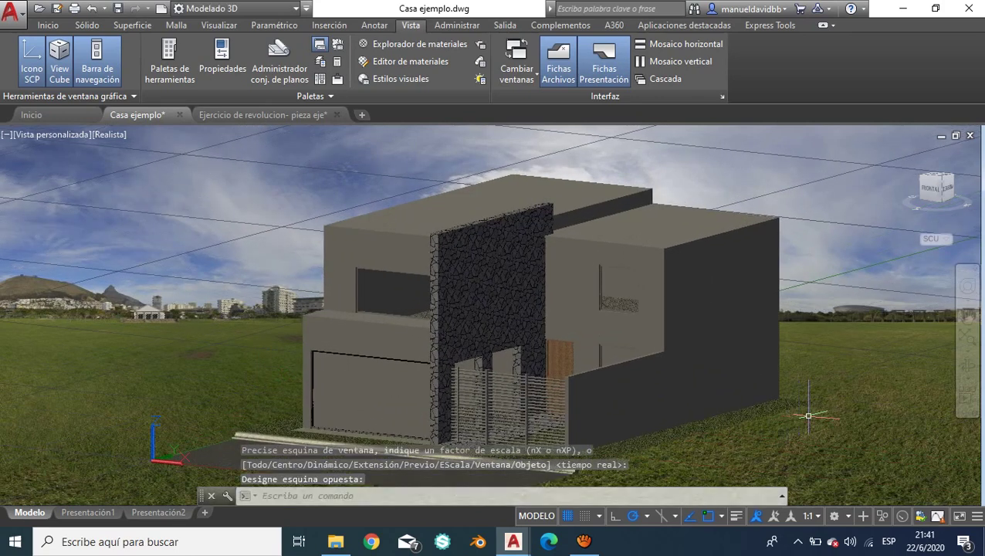
left_click(219, 25)
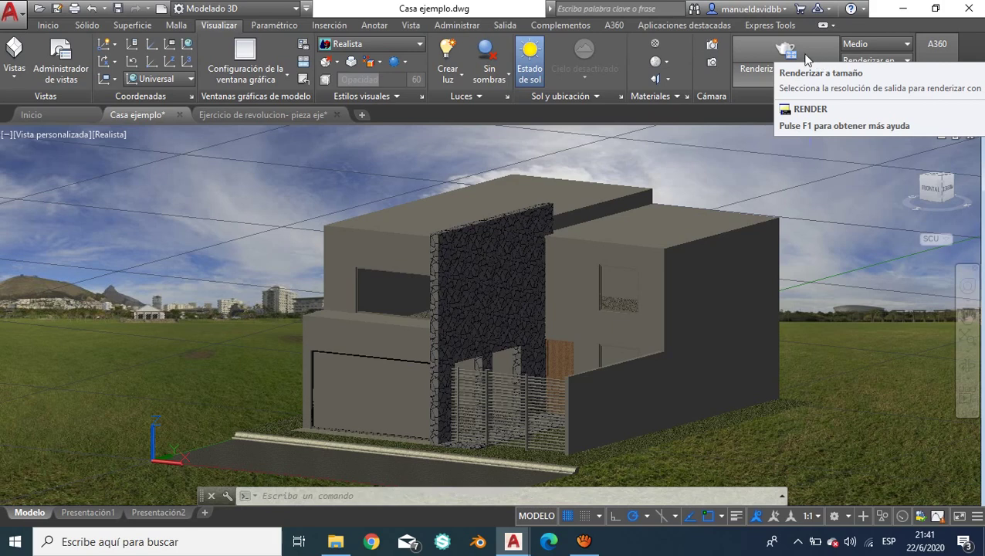
- Render the house at Medio quality, view it at 100%, then close the render window
left_click(802, 54)
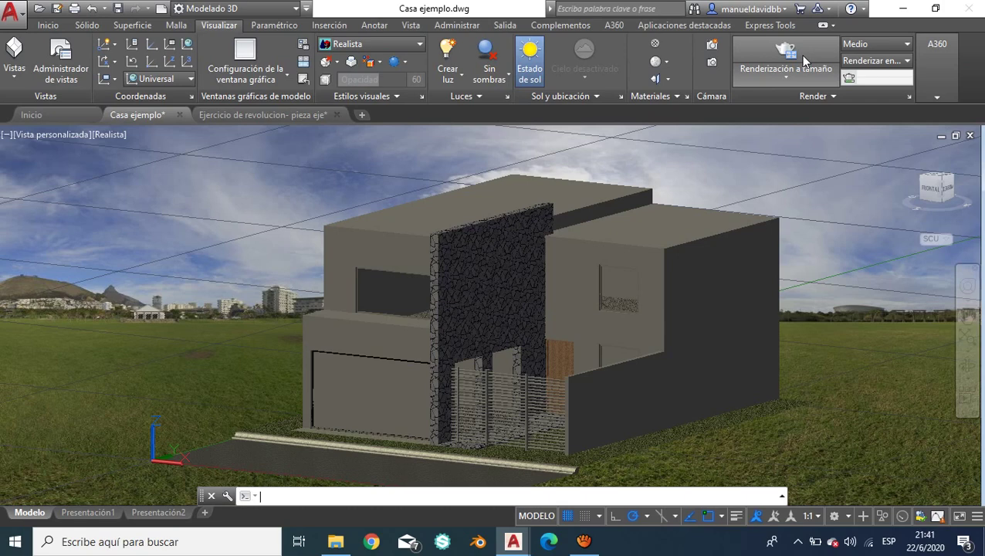
left_click(803, 58)
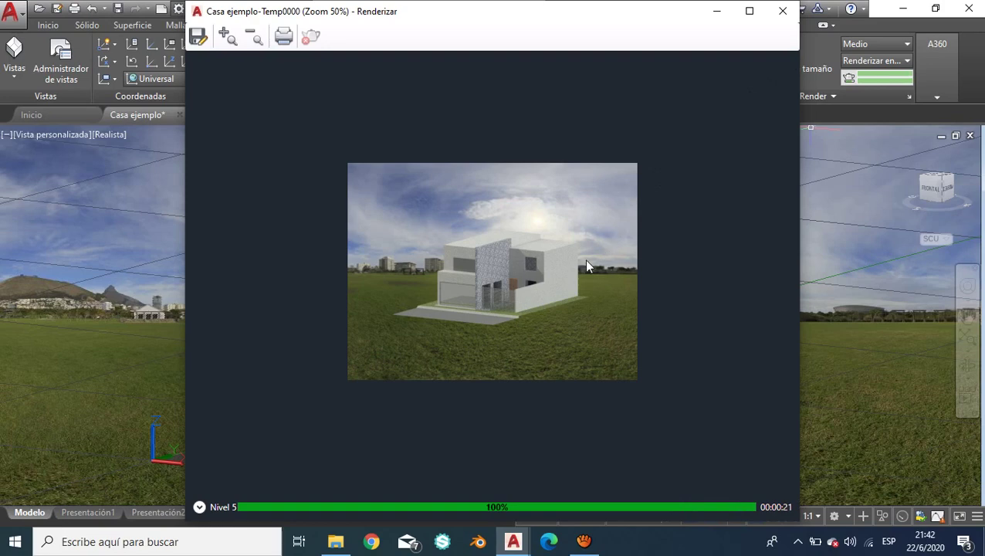
scroll(583, 275, "up", 1)
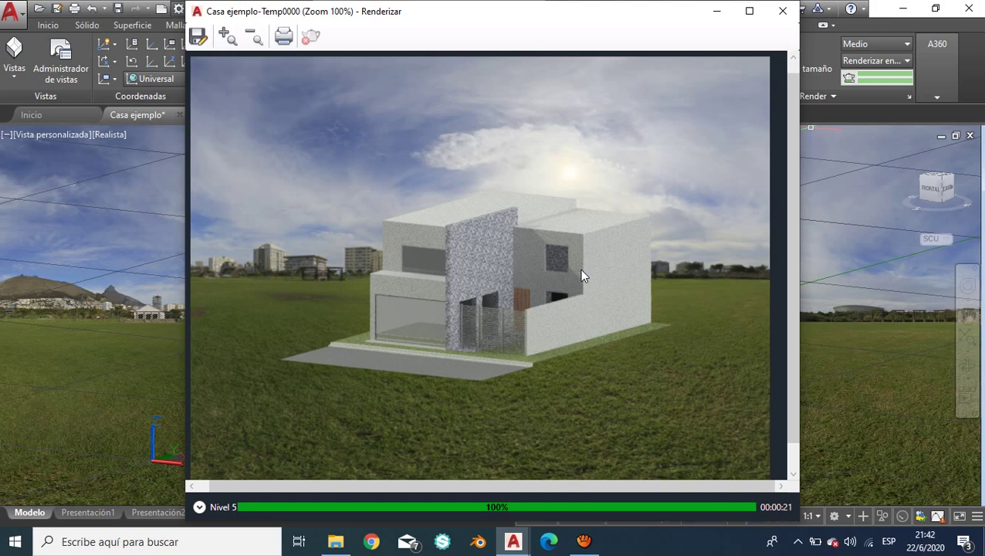
left_click(783, 11)
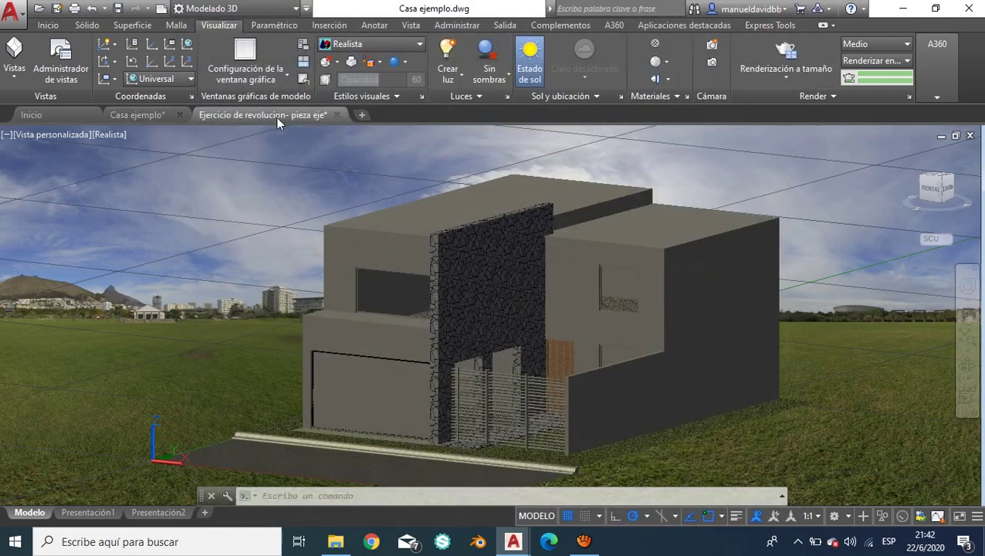
- In the shaft drawing, turn sunlight on, disable default lighting, and open exposure settings
left_click(276, 116)
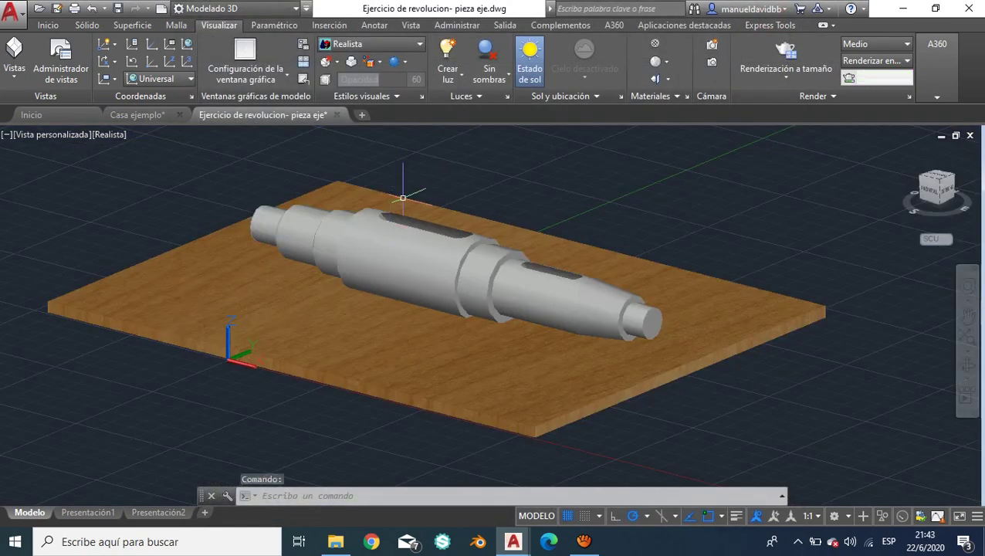
scroll(403, 198, "up", 2)
scroll(428, 183, "down", 2)
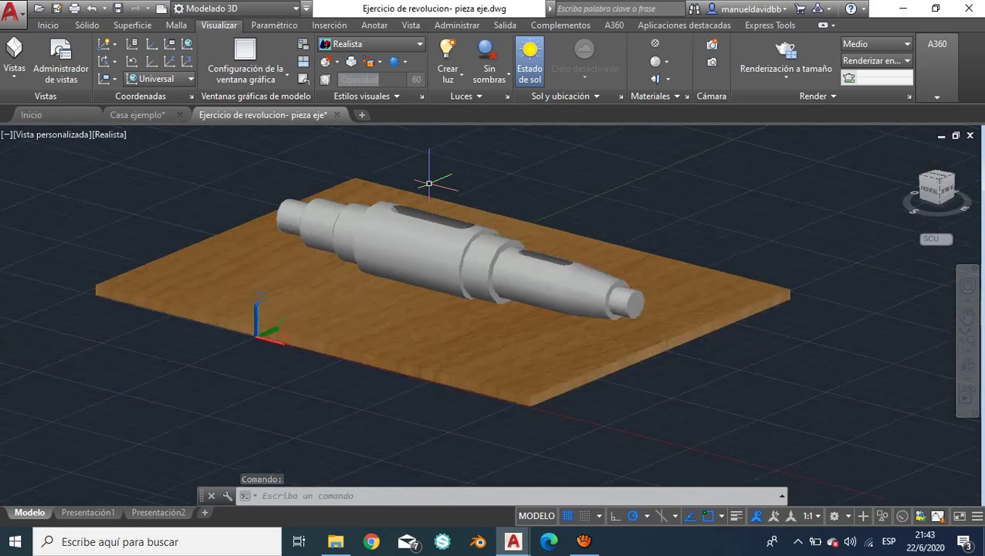
left_click(531, 71)
left_click(541, 69)
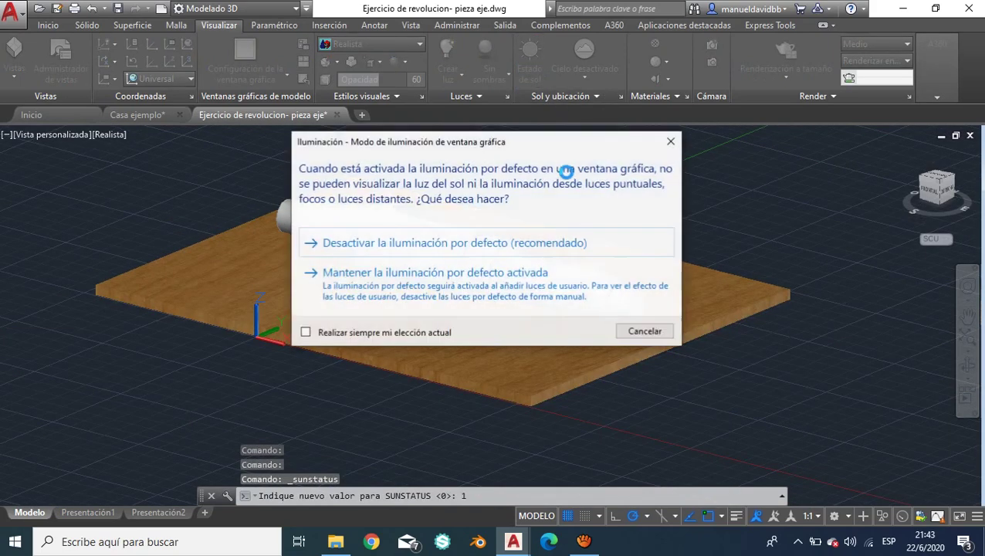
left_click(507, 245)
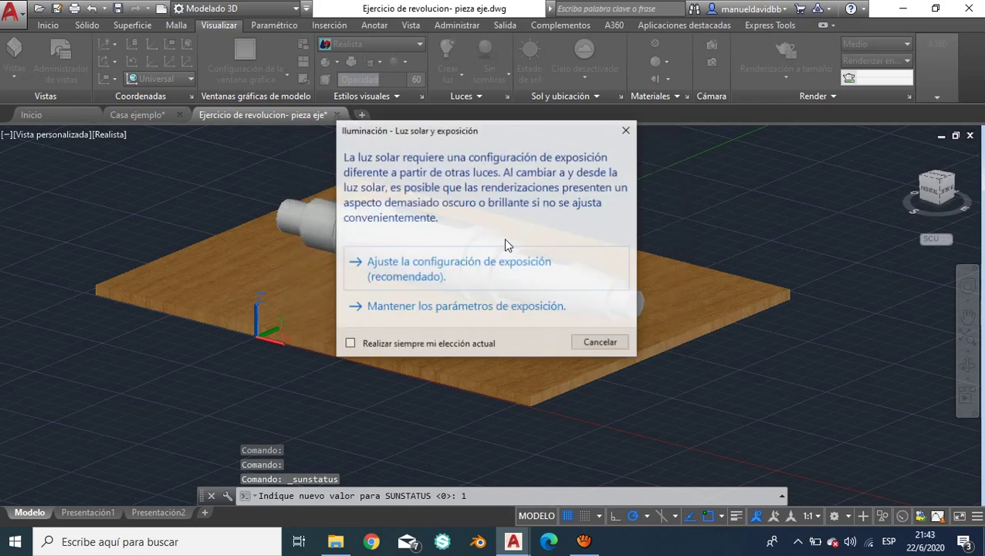
left_click(498, 269)
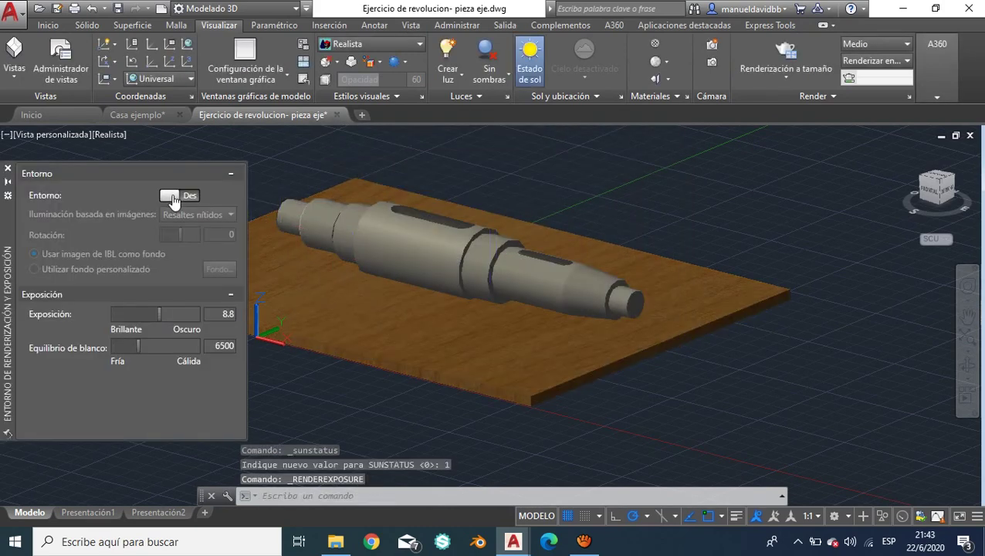
- Turn the environment on with Luz suave IBL and machine_shop_01-14 as the background image
left_click(174, 195)
left_click(189, 215)
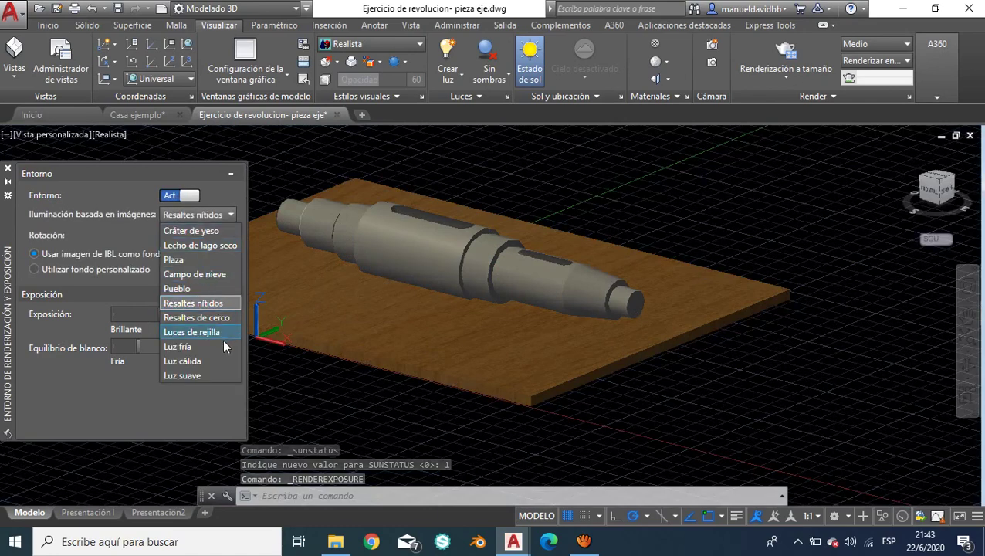
left_click(225, 374)
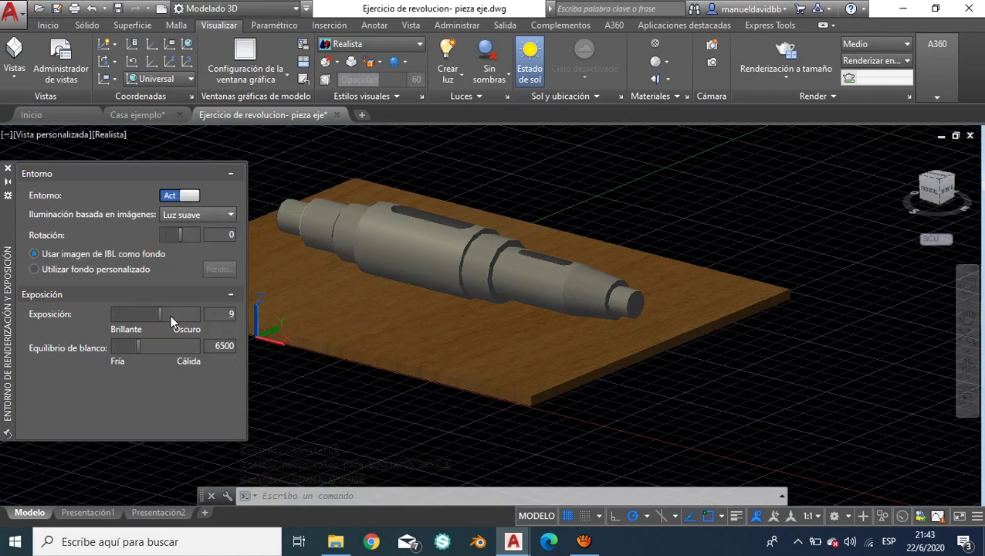
left_click(90, 266)
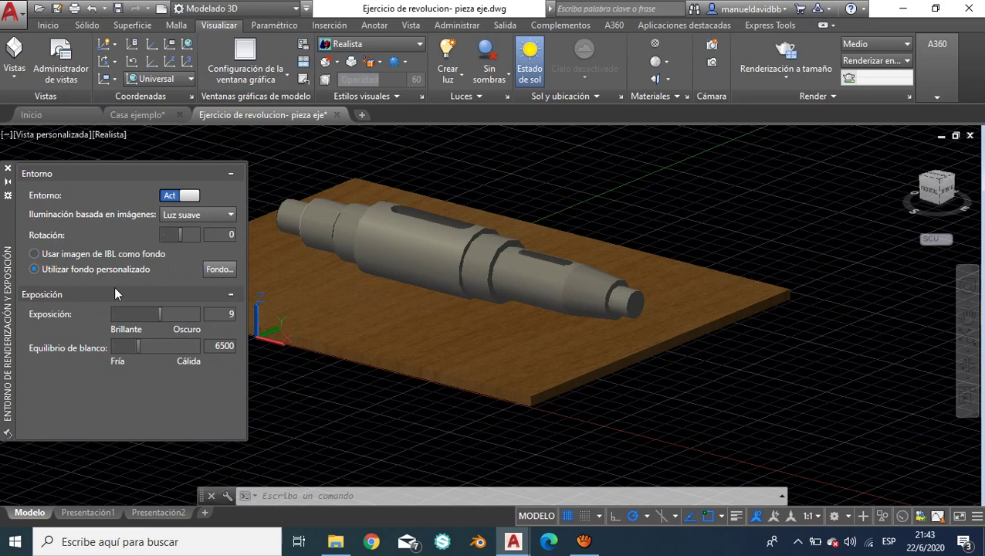
left_click(219, 270)
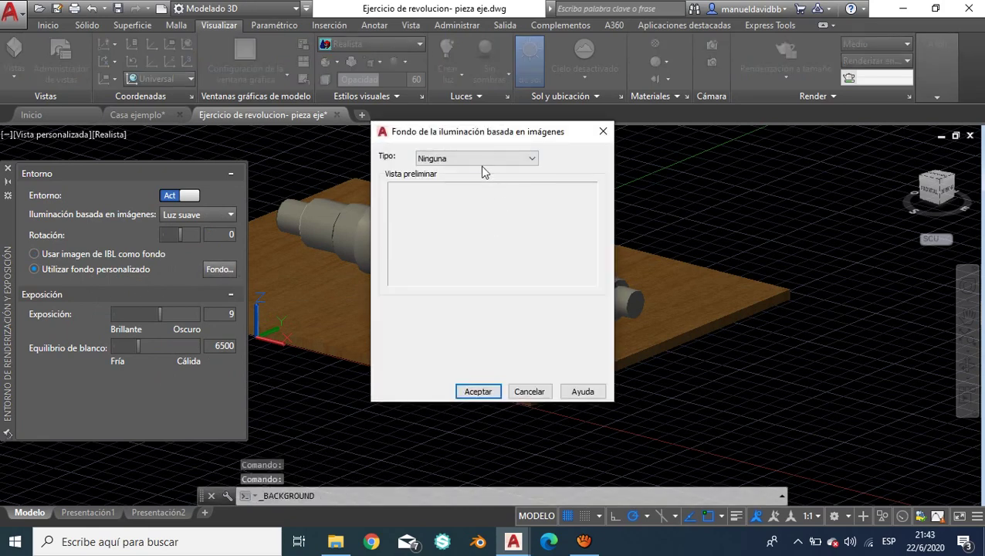
left_click(480, 160)
left_click(465, 201)
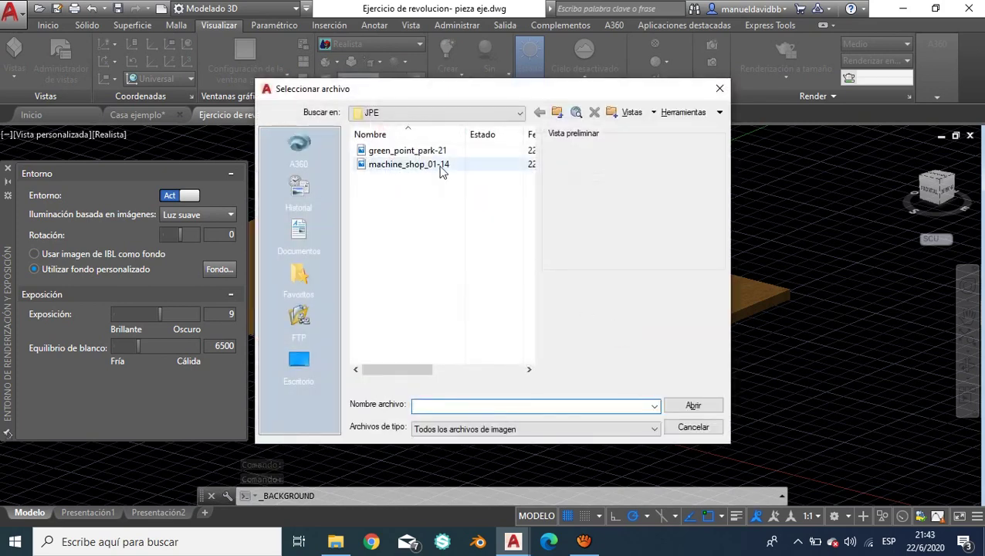
left_click(436, 164)
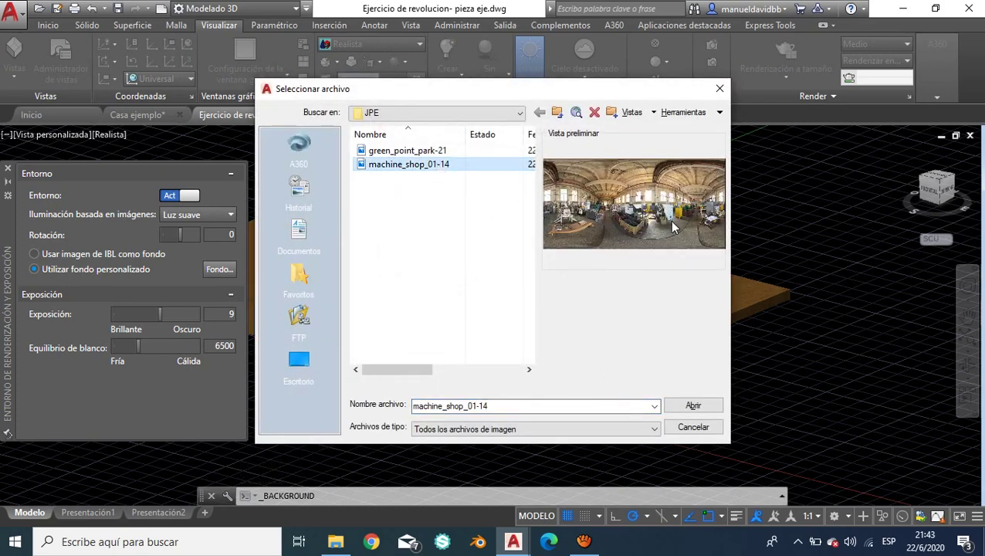
left_click(693, 406)
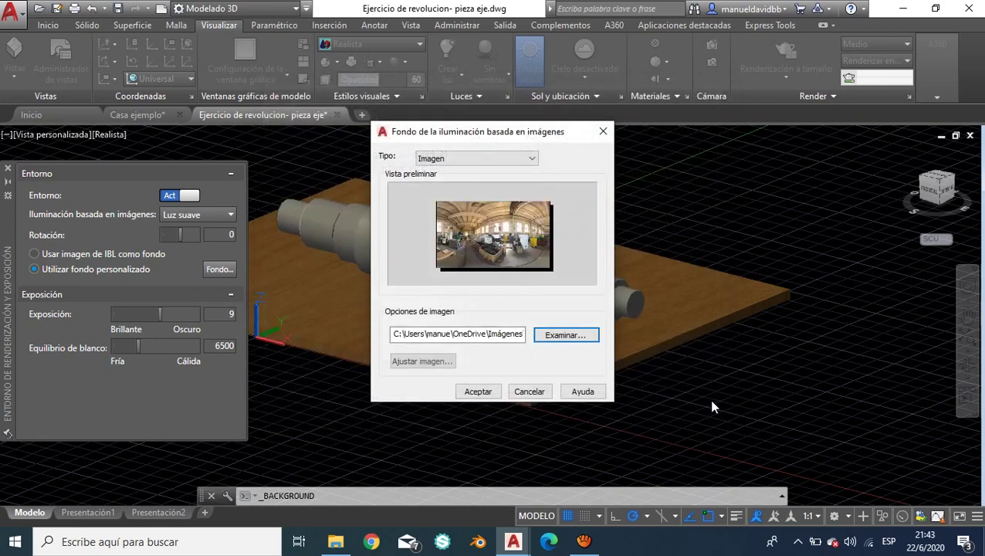
left_click(488, 393)
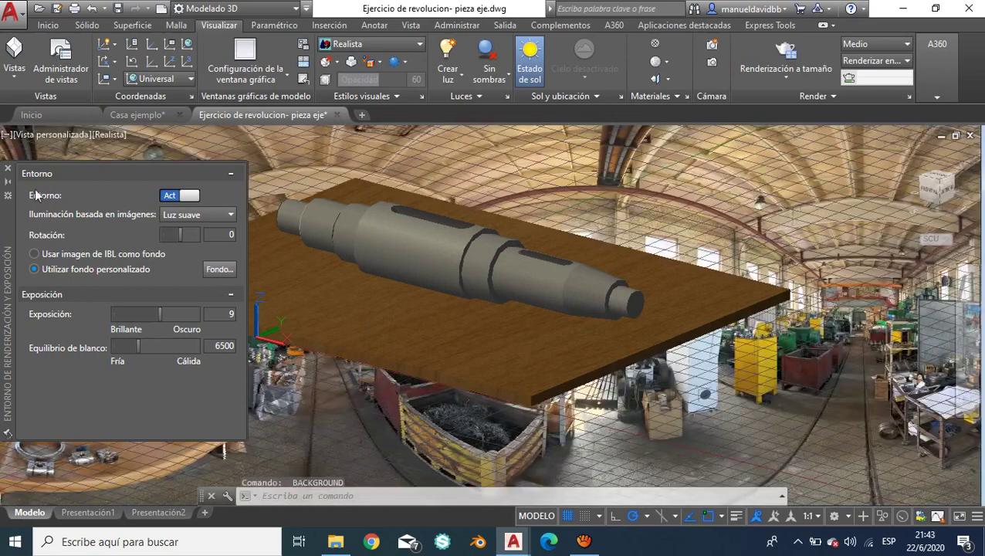
- Close the environment palette, then orbit, pan and zoom until the shaft and board fill the view
left_click(7, 168)
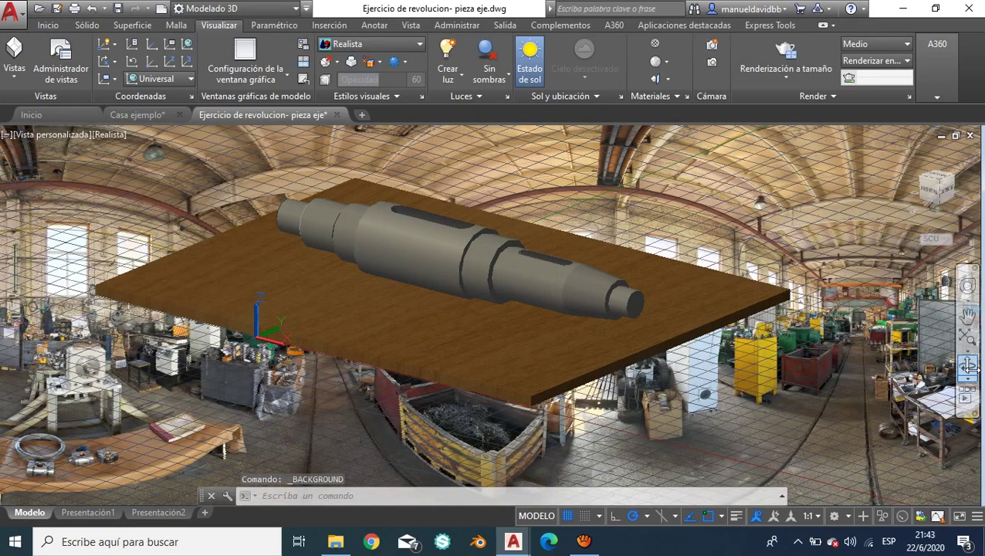
left_click(969, 367)
left_click_drag(655, 296, 644, 280)
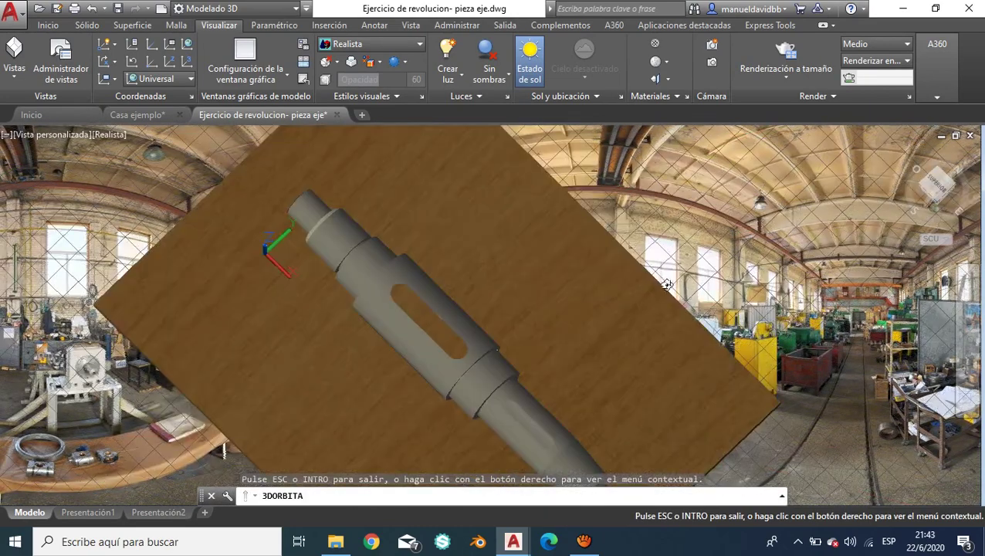
left_click_drag(533, 293, 546, 229)
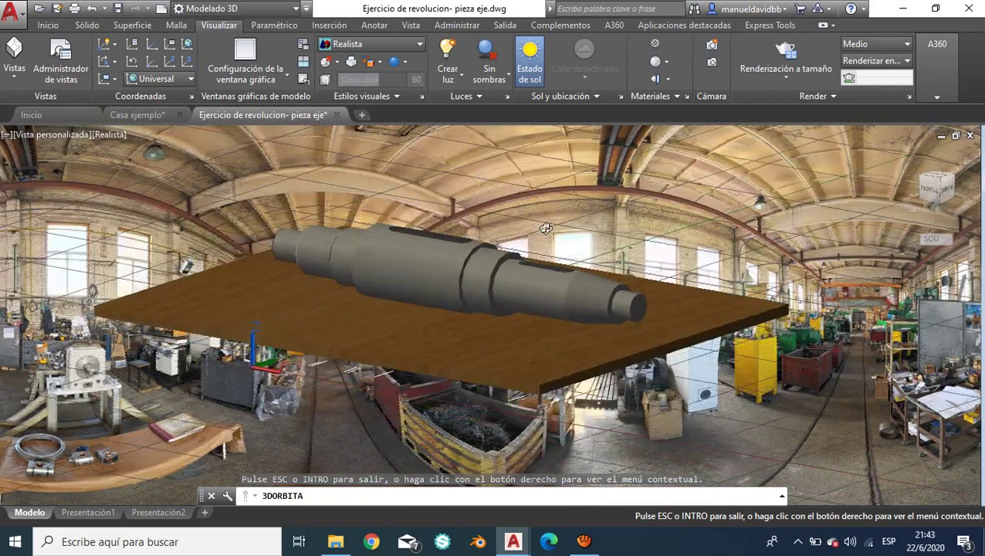
middle_click_drag(545, 228, 525, 295)
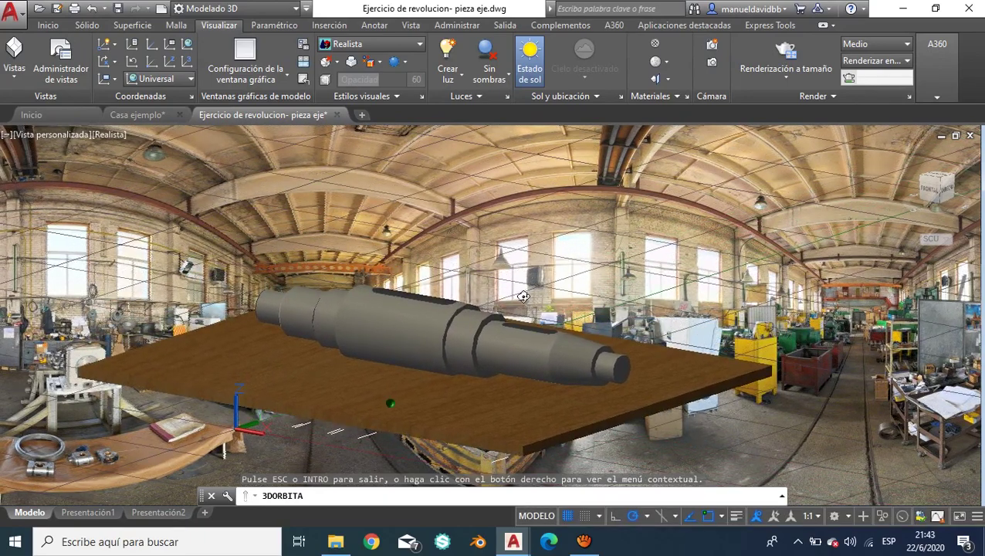
left_click_drag(524, 296, 518, 301)
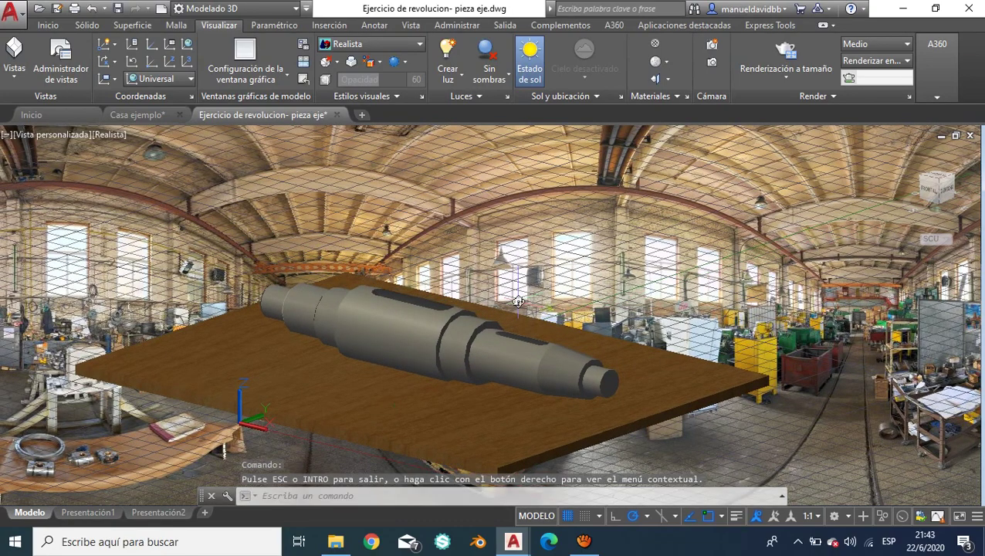
scroll(537, 277, "up", 2)
scroll(537, 276, "up", 1)
left_click_drag(538, 277, 555, 248)
key("Escape")
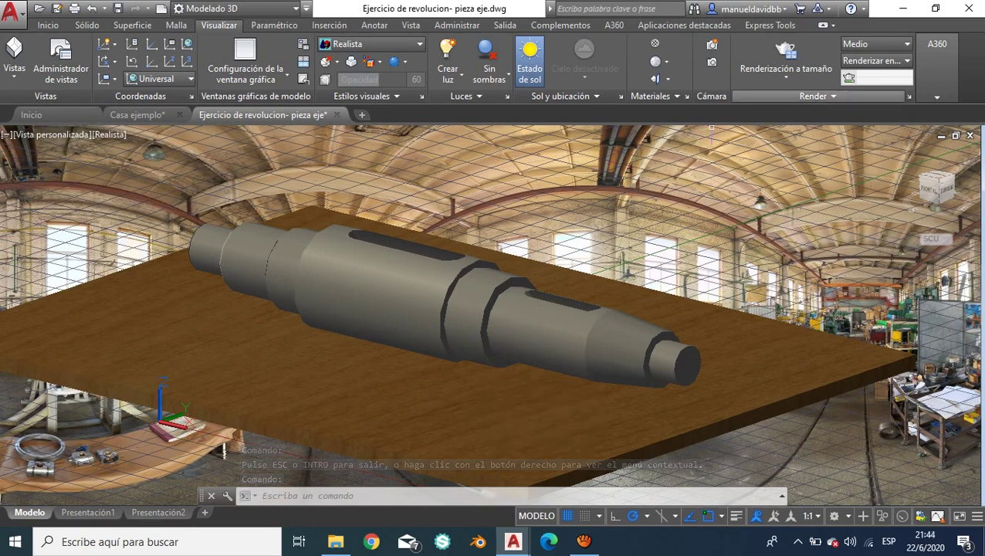
- Render the shaft scene at Medio quality, zoom in to review it, then close the window
left_click(852, 51)
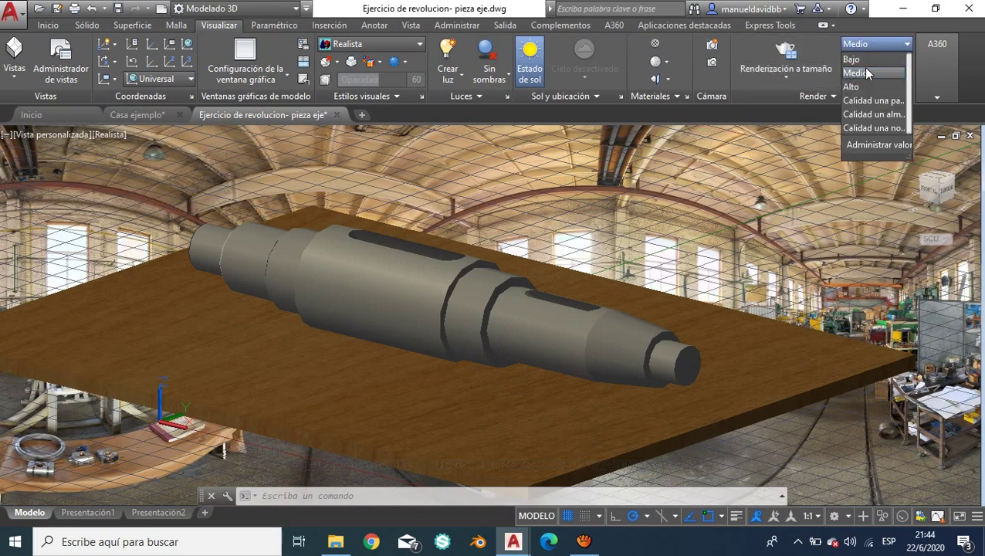
left_click(863, 69)
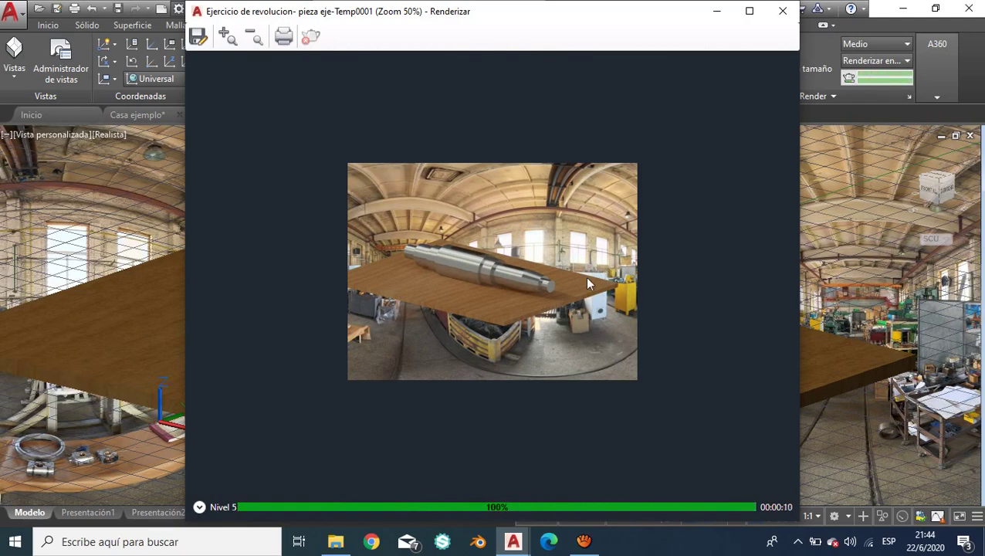
scroll(587, 285, "up", 1)
scroll(574, 285, "up", 1)
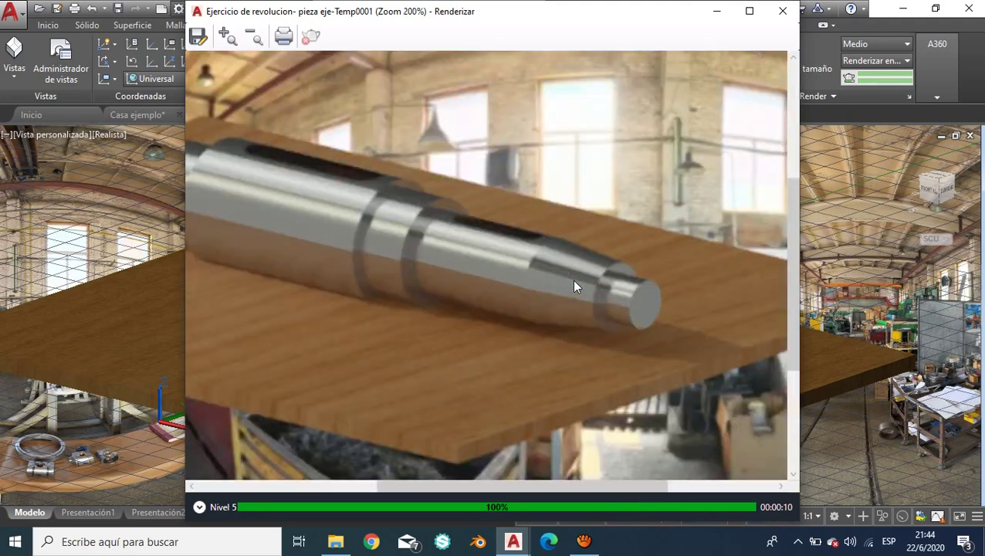
scroll(573, 285, "down", 1)
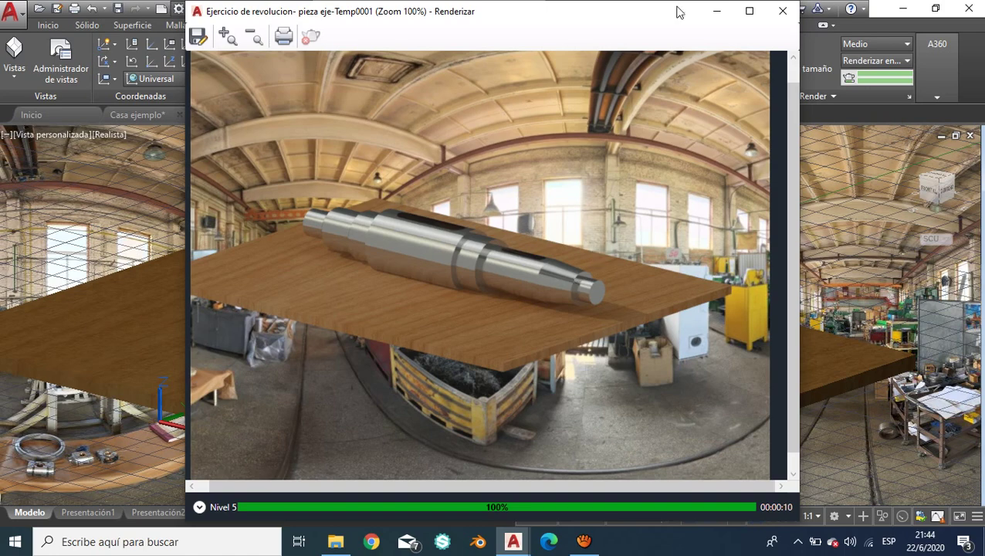
left_click(782, 11)
- Switch to the Casa ejemplo drawing, showing the house against the park panorama in realistic style
scroll(483, 268, "down", 3)
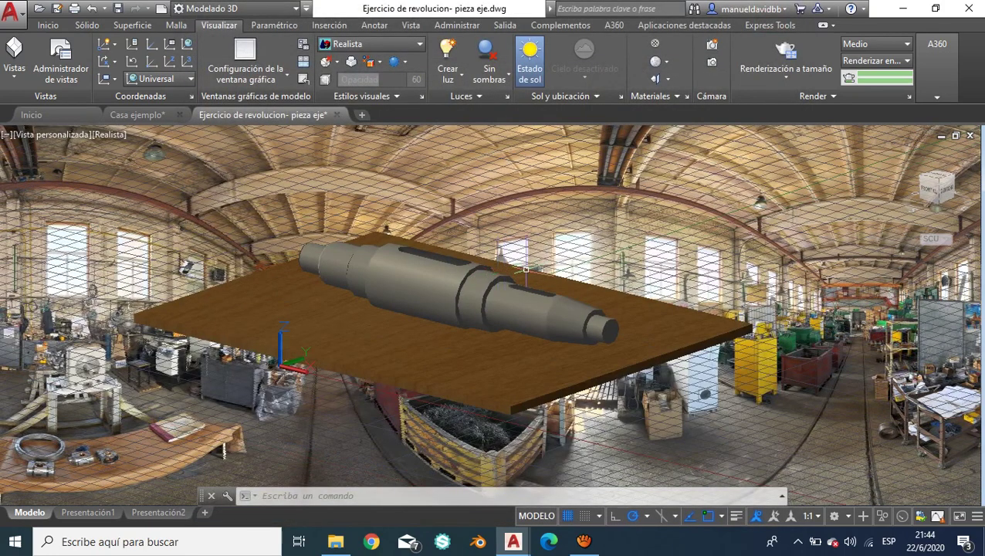
left_click(139, 115)
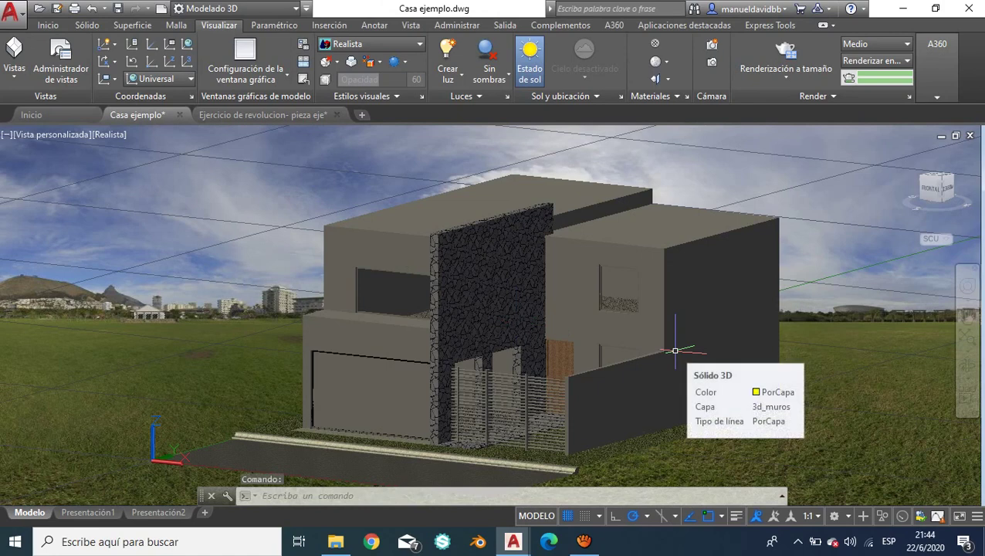
mouse_move(674, 351)
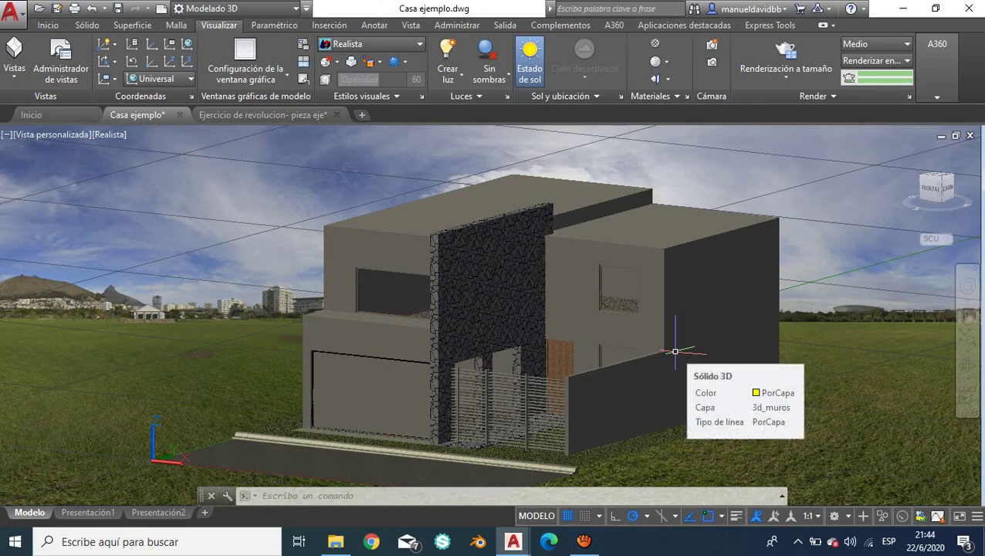
left_click(273, 112)
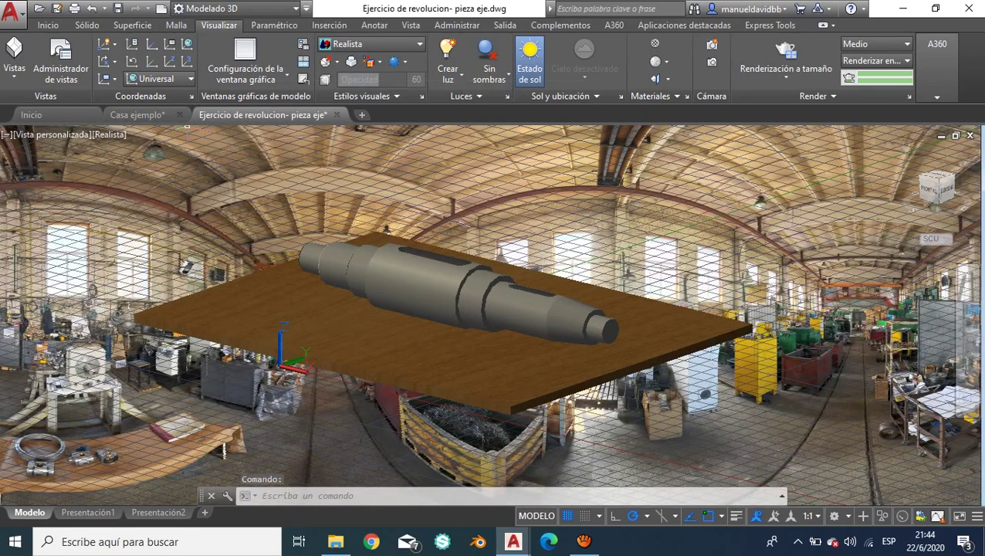
left_click(137, 114)
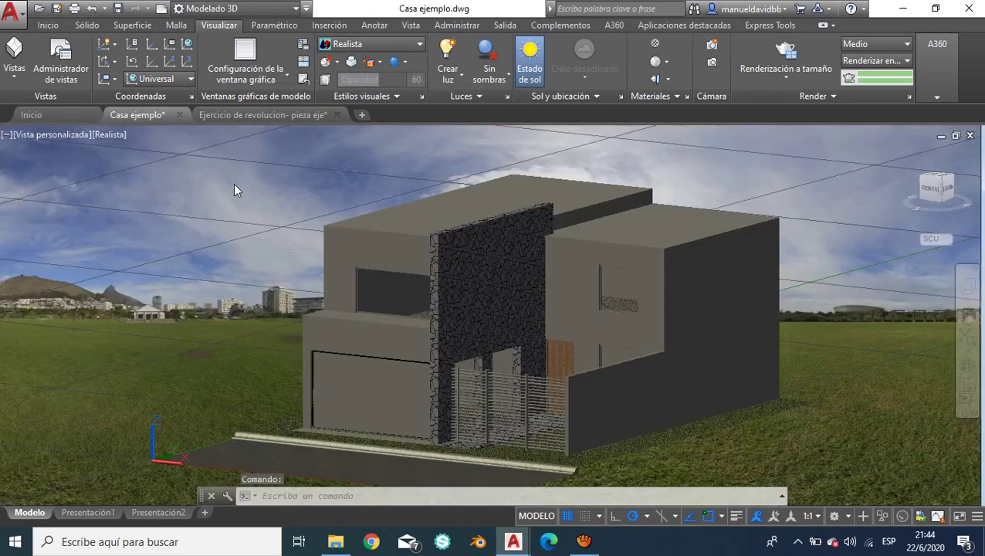